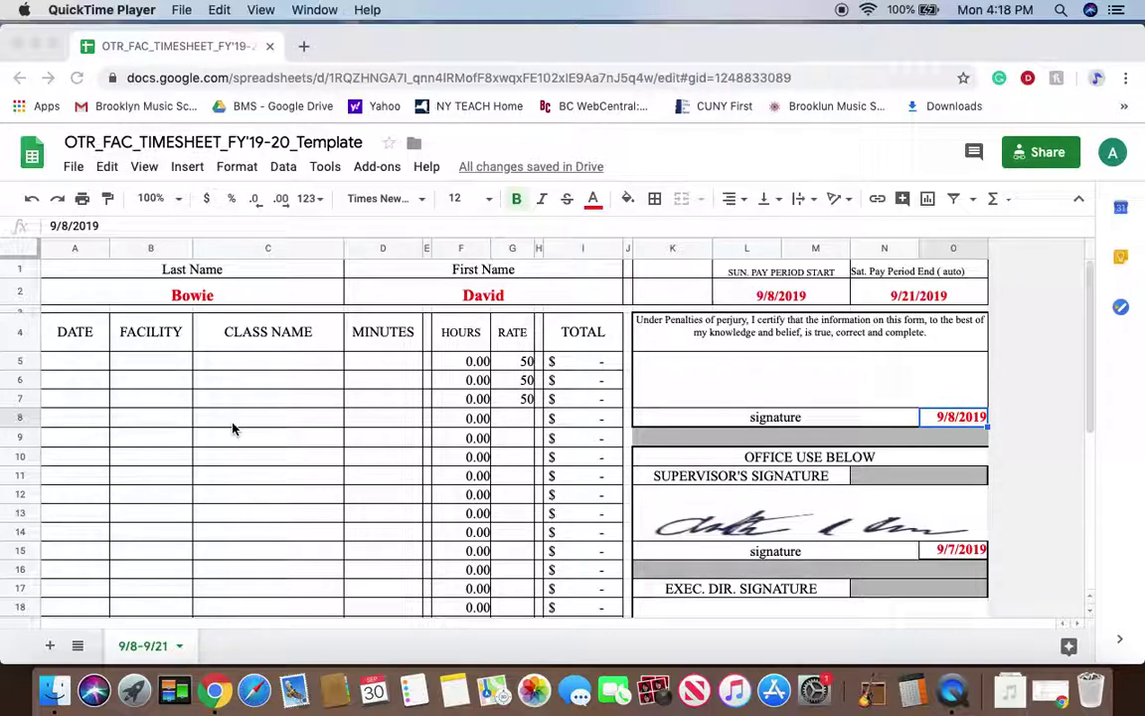
click(91, 152)
click(80, 142)
click(66, 143)
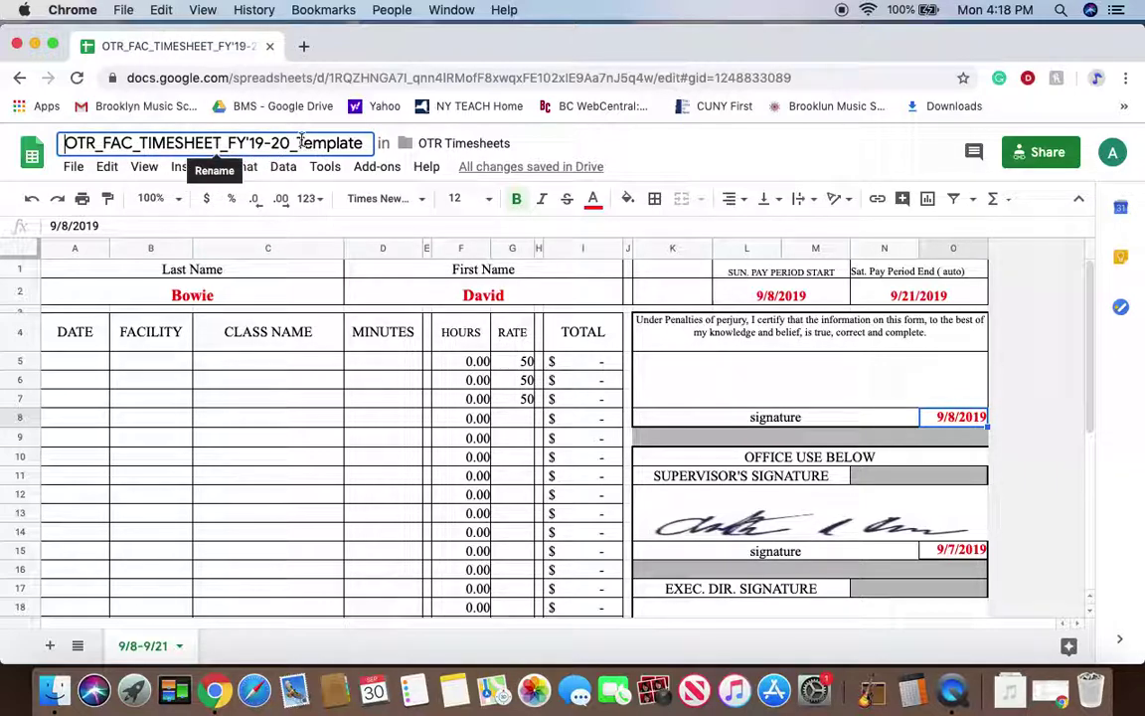
click(248, 532)
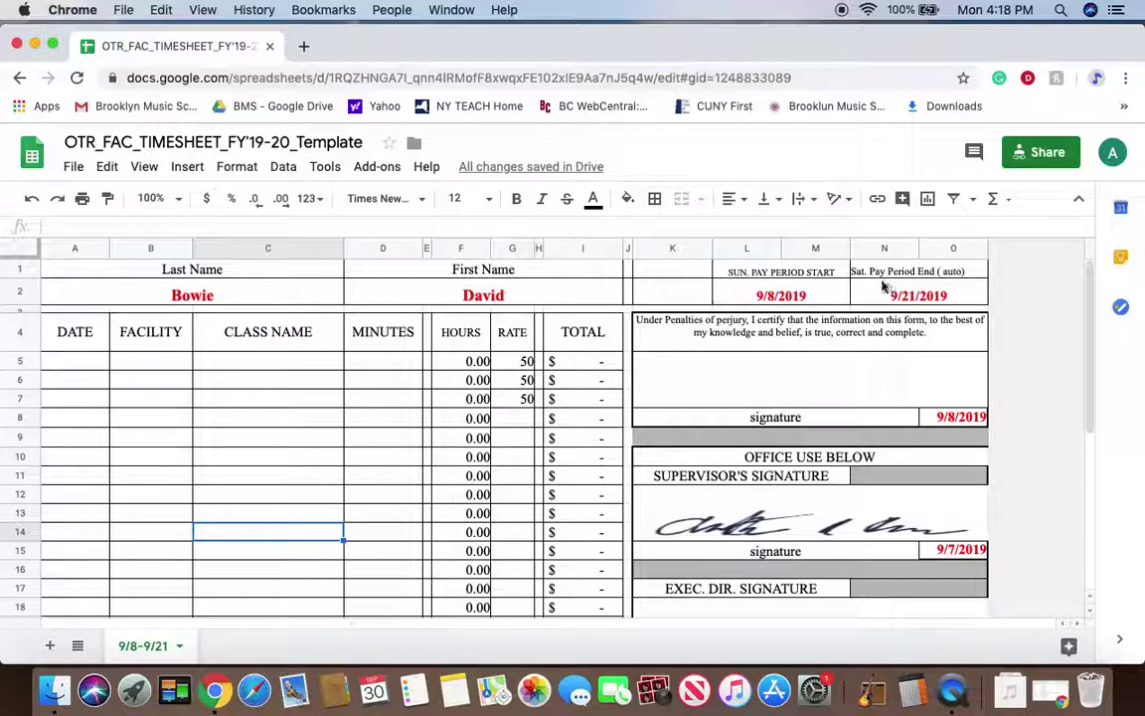
Change the Sunday pay period start to 9/22/2019, to 10/6/2019, and back to 9/8/2019.
double_click(786, 290)
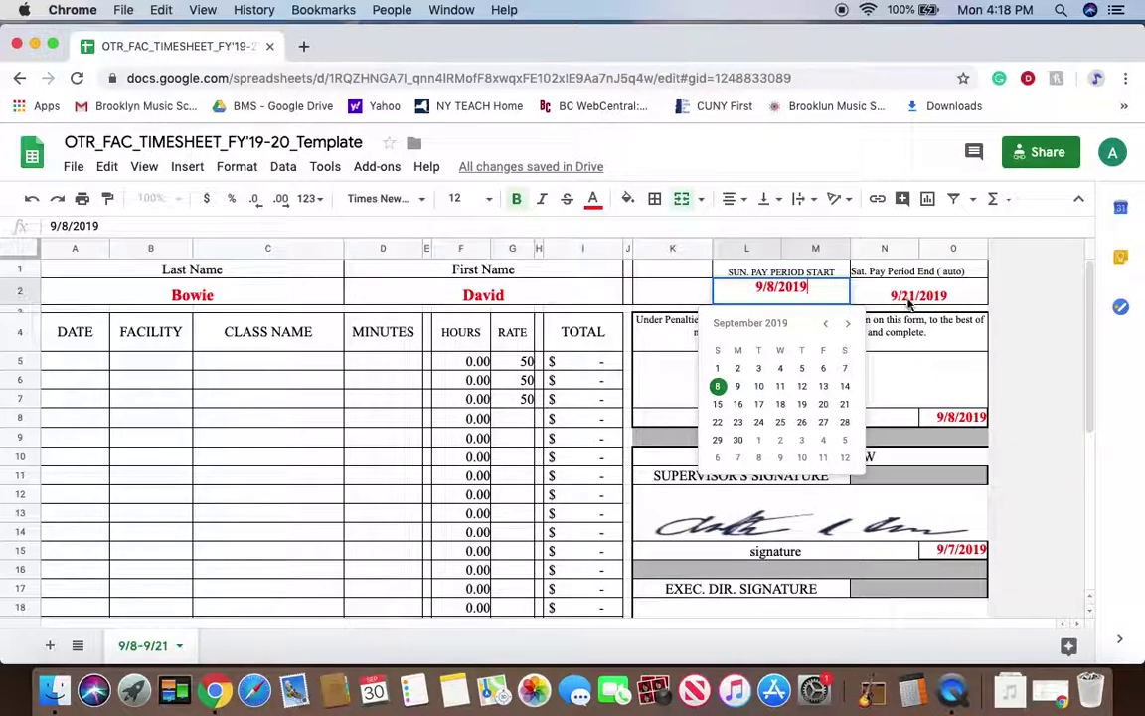
click(717, 421)
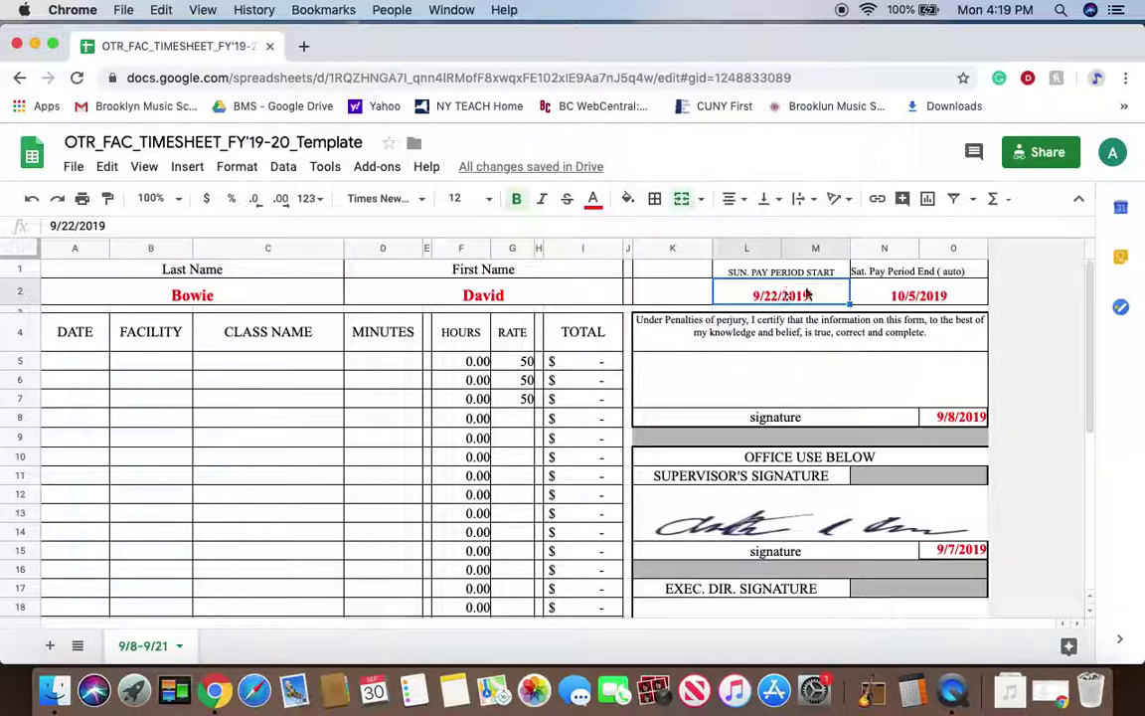
double_click(762, 291)
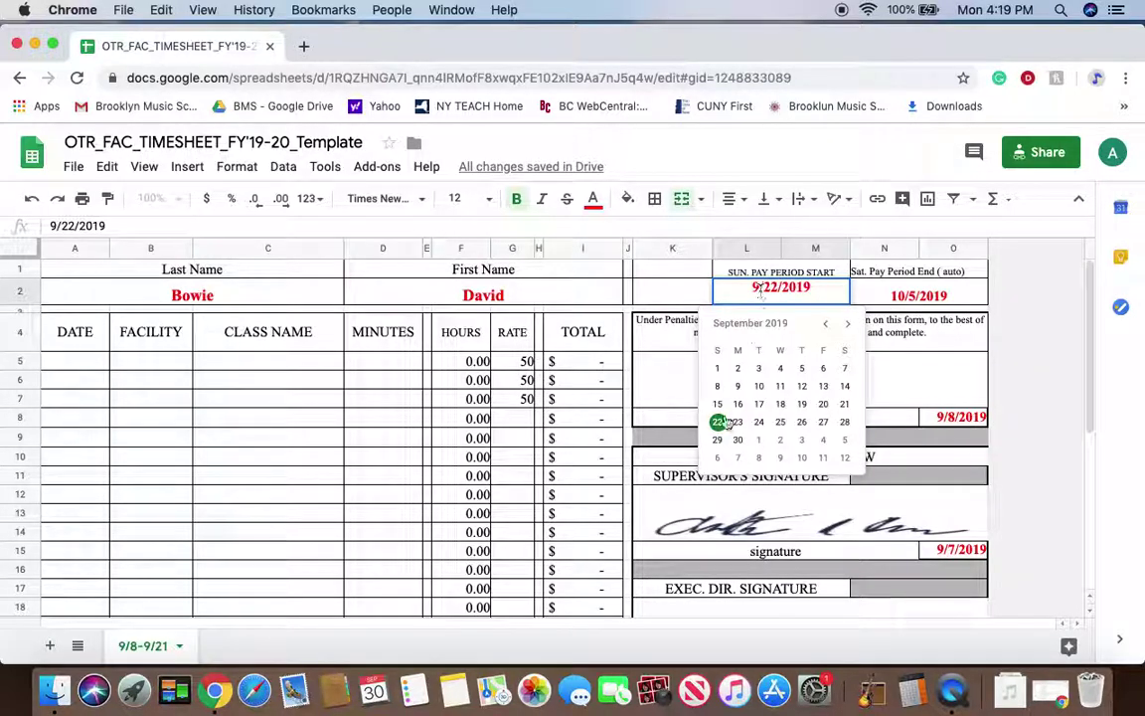
click(719, 460)
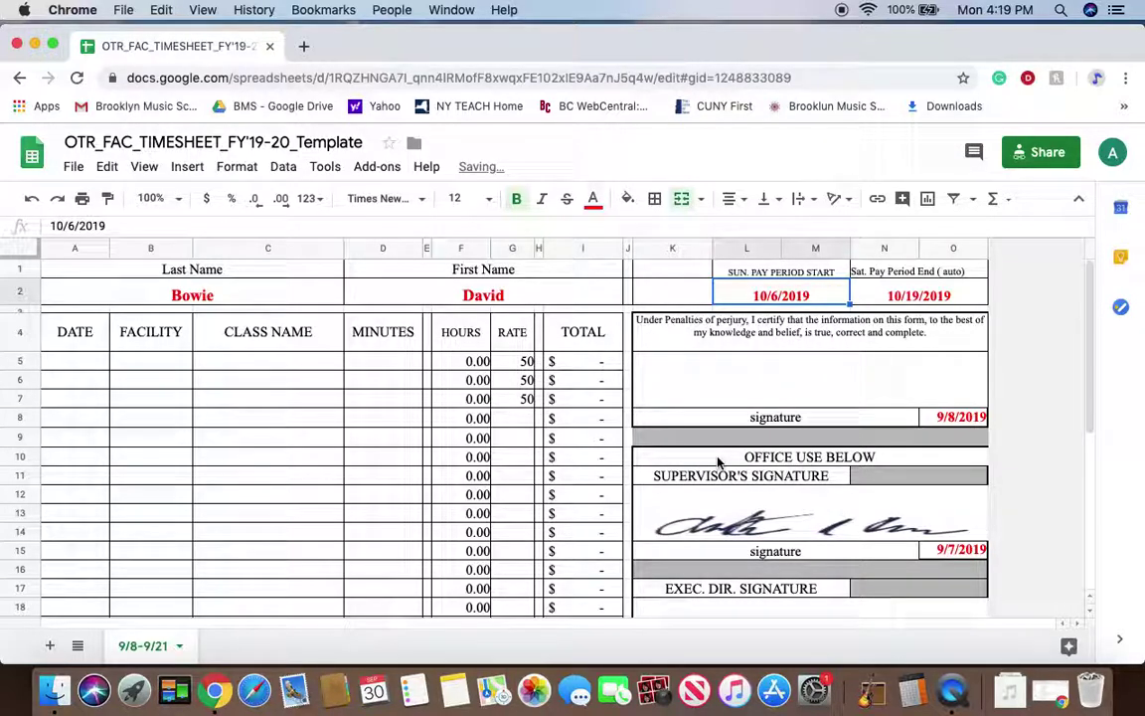
double_click(766, 295)
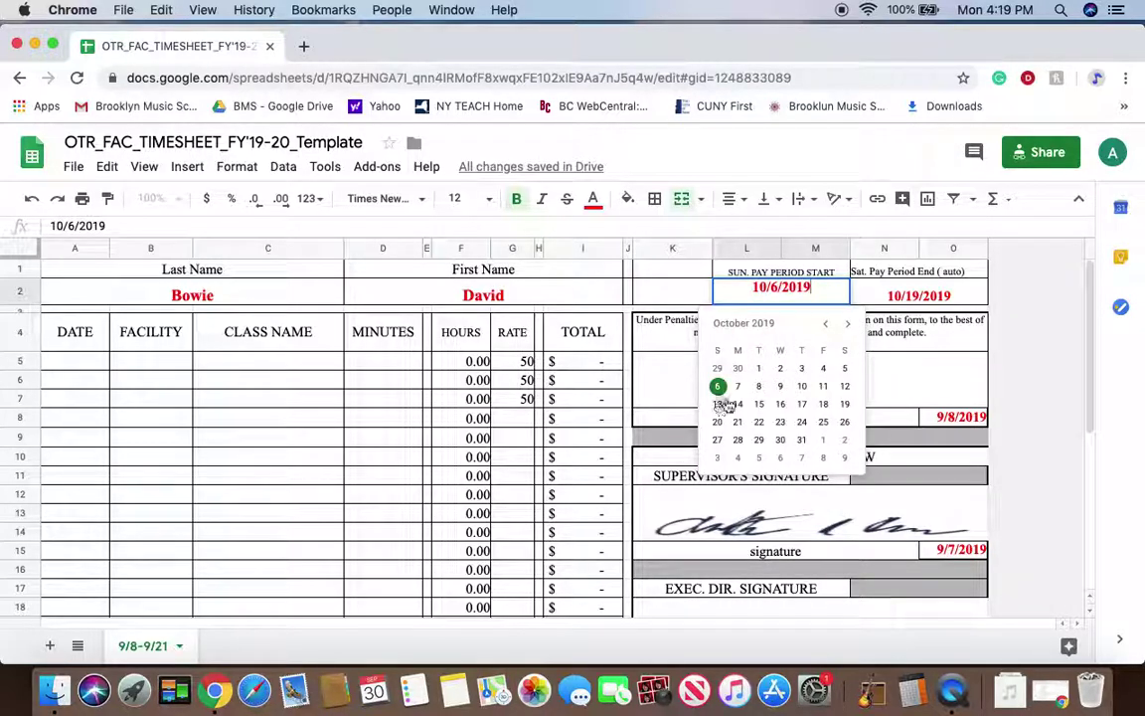
click(826, 326)
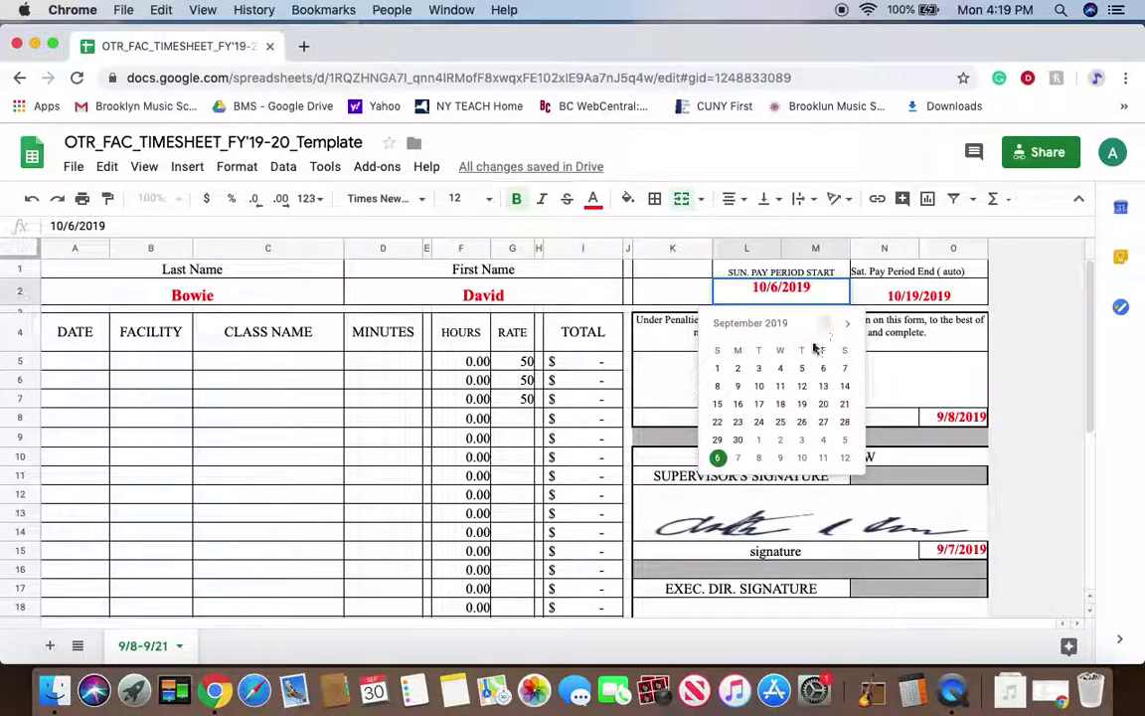
click(718, 387)
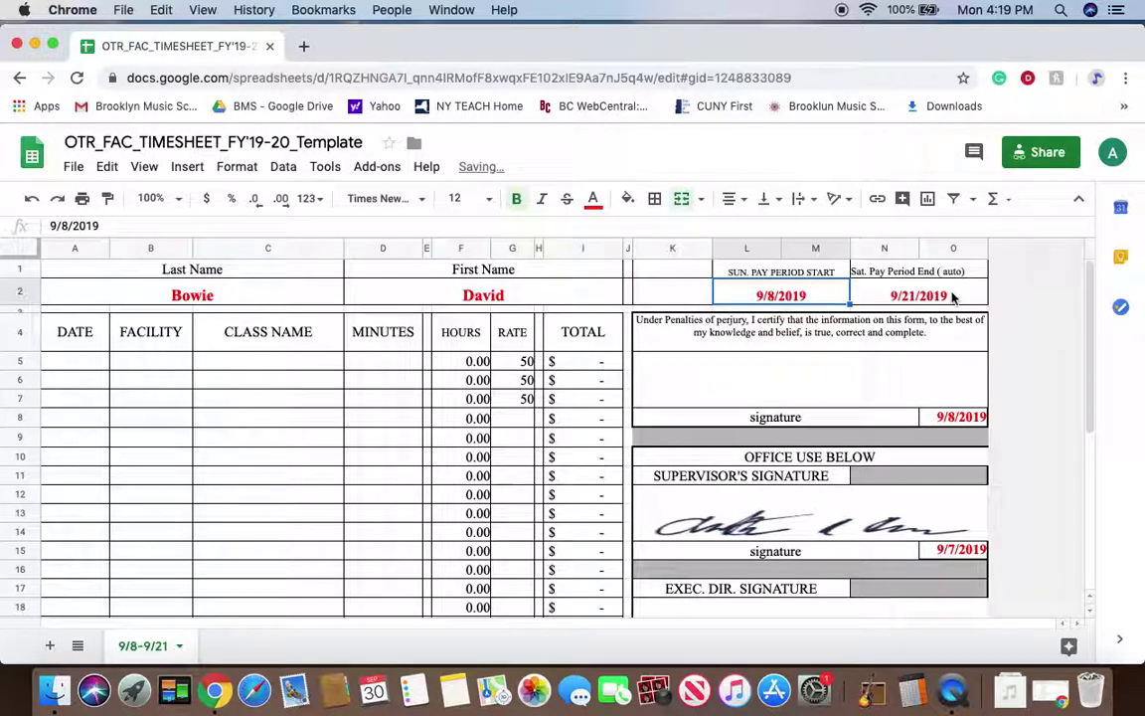
Set the date beside the employee signature under the certification statement to 9/21/2019.
double_click(964, 425)
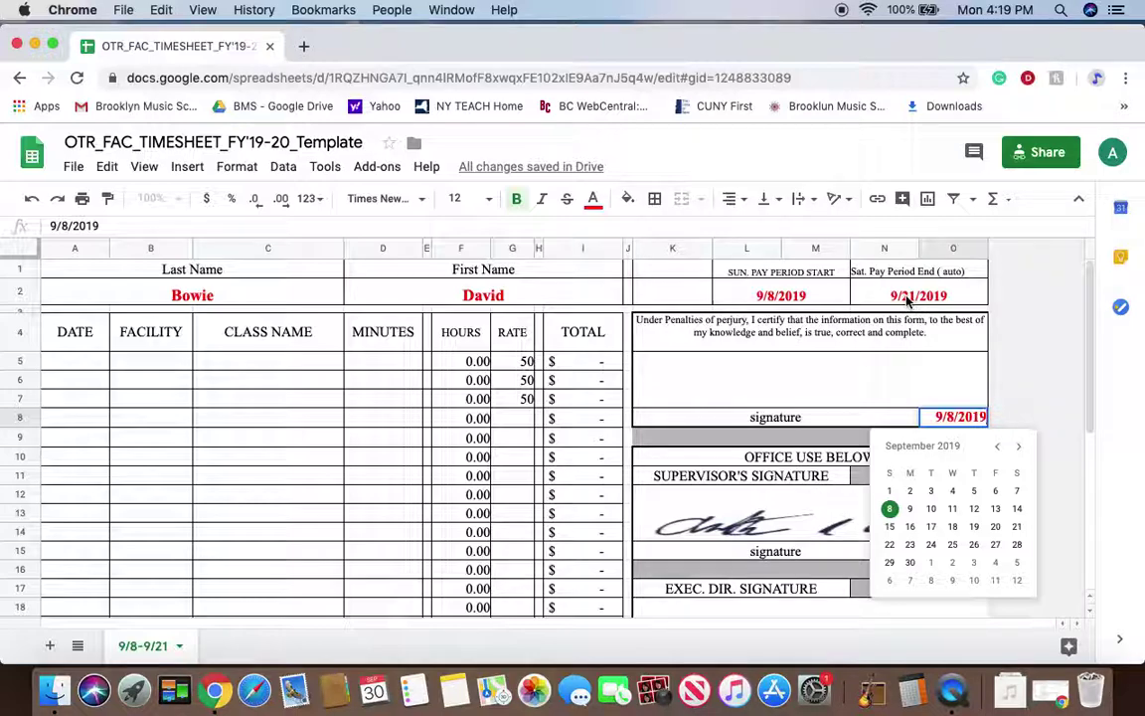
click(1016, 526)
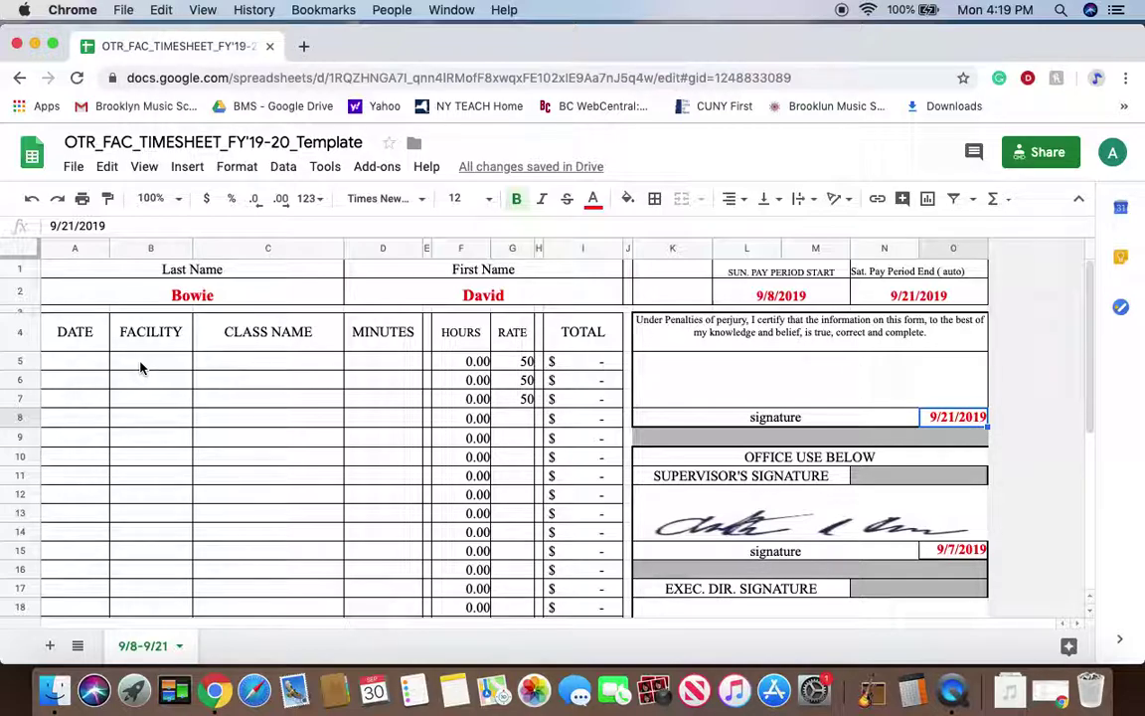
Enter 9/12/2019 as the date of the first timesheet entry in row 5.
click(82, 364)
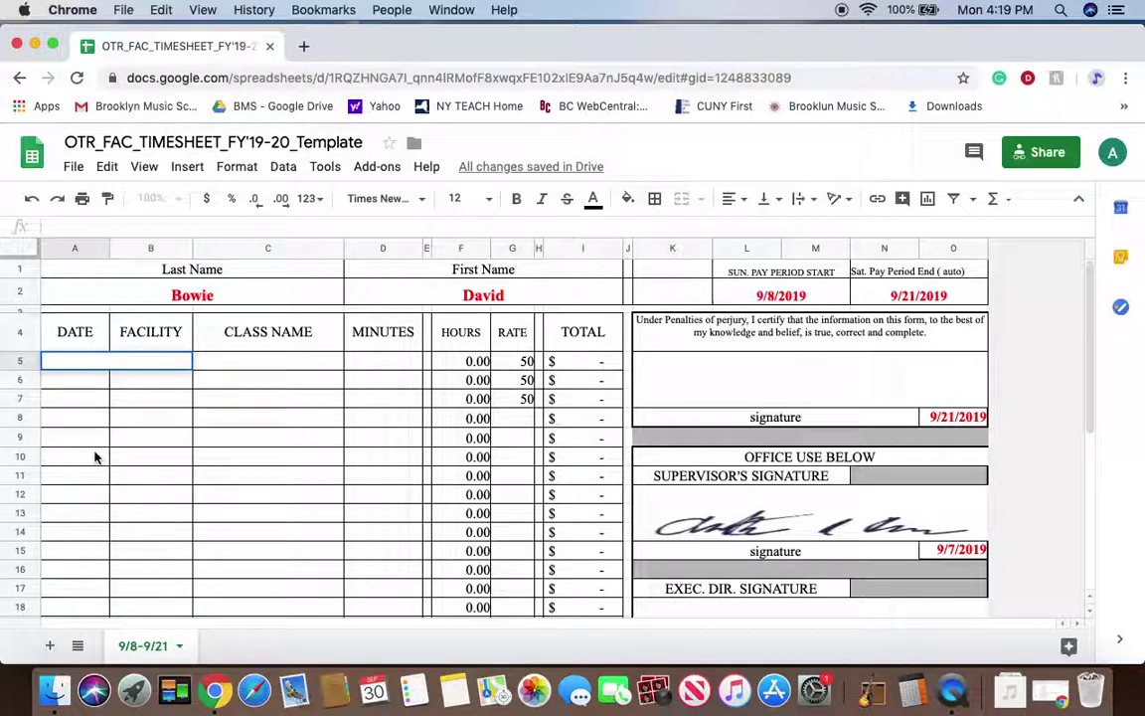
text(9)
text(/12)
text(/2019)
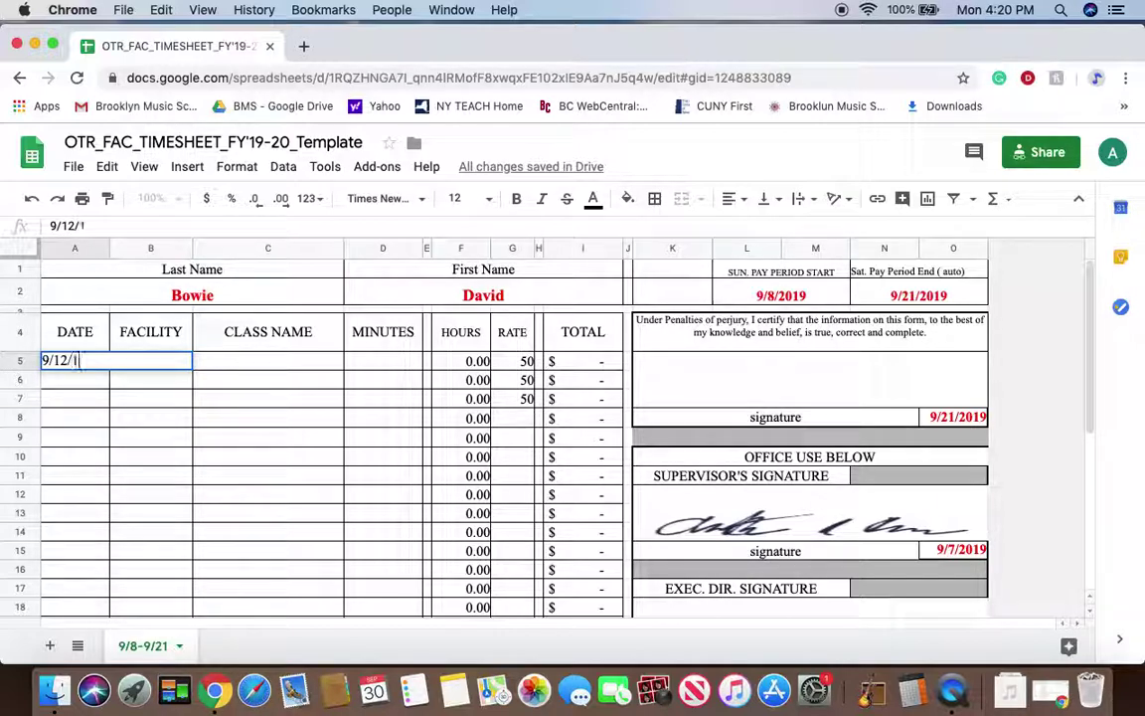
click(94, 493)
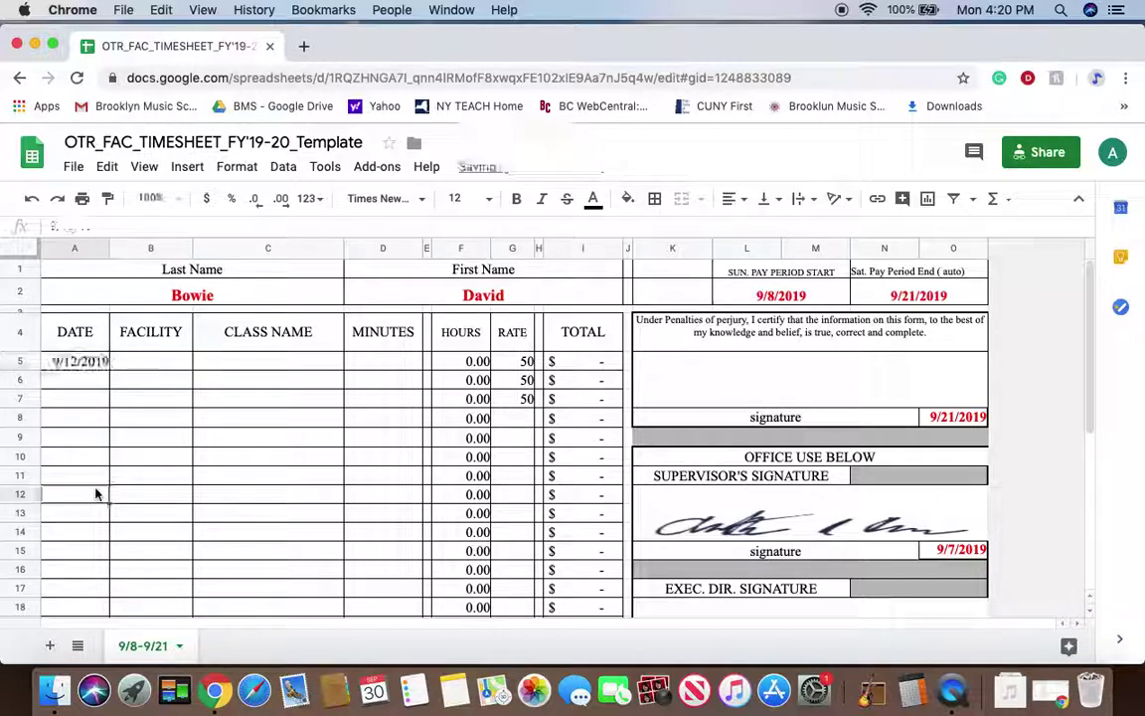
double_click(70, 365)
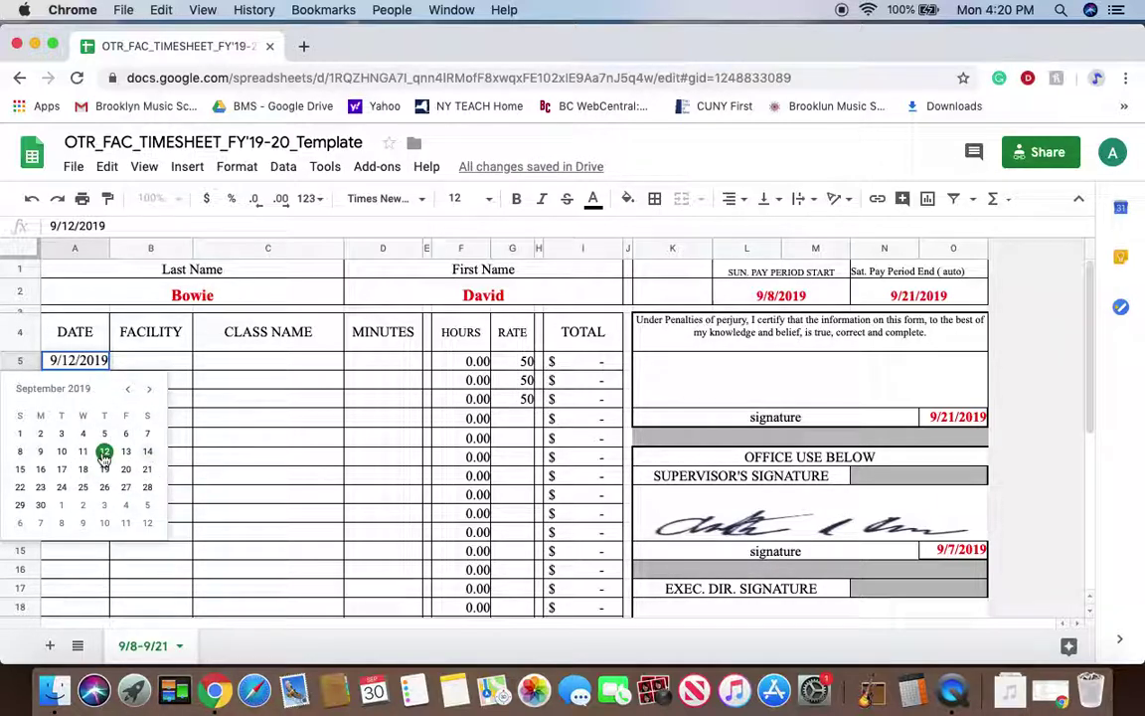
click(251, 434)
Enter PS133 as the facility for the 9/12/2019 entry in row 5.
click(138, 368)
double_click(139, 364)
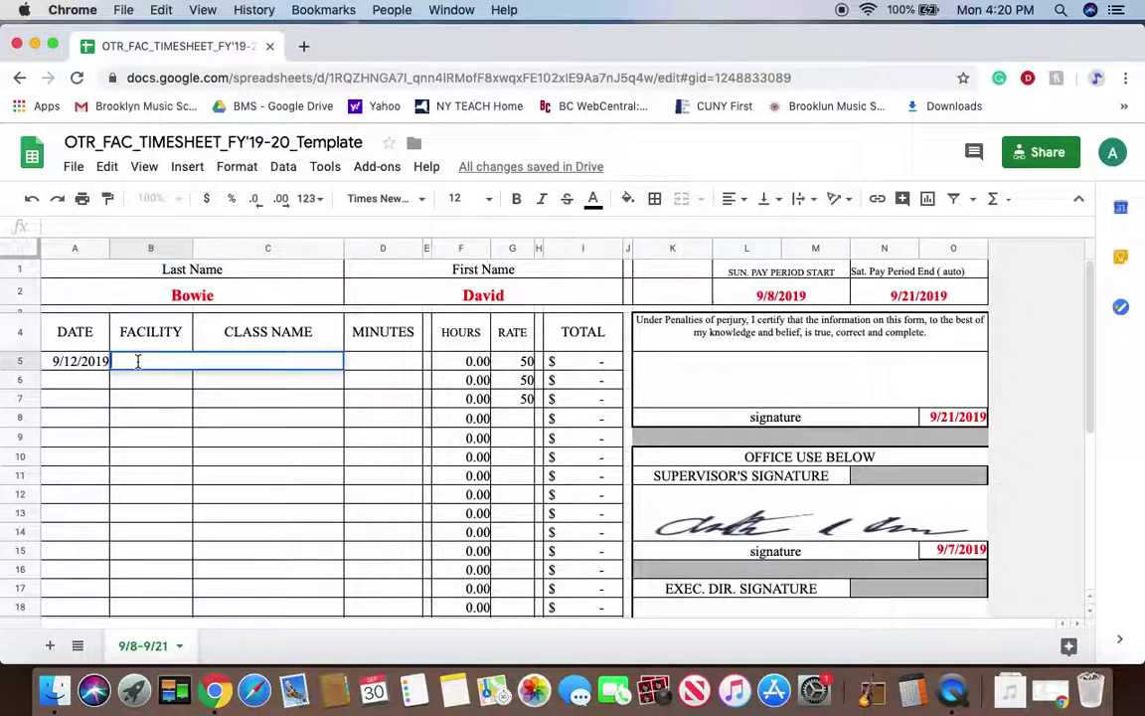
text(PS,)
text(33)
click(205, 422)
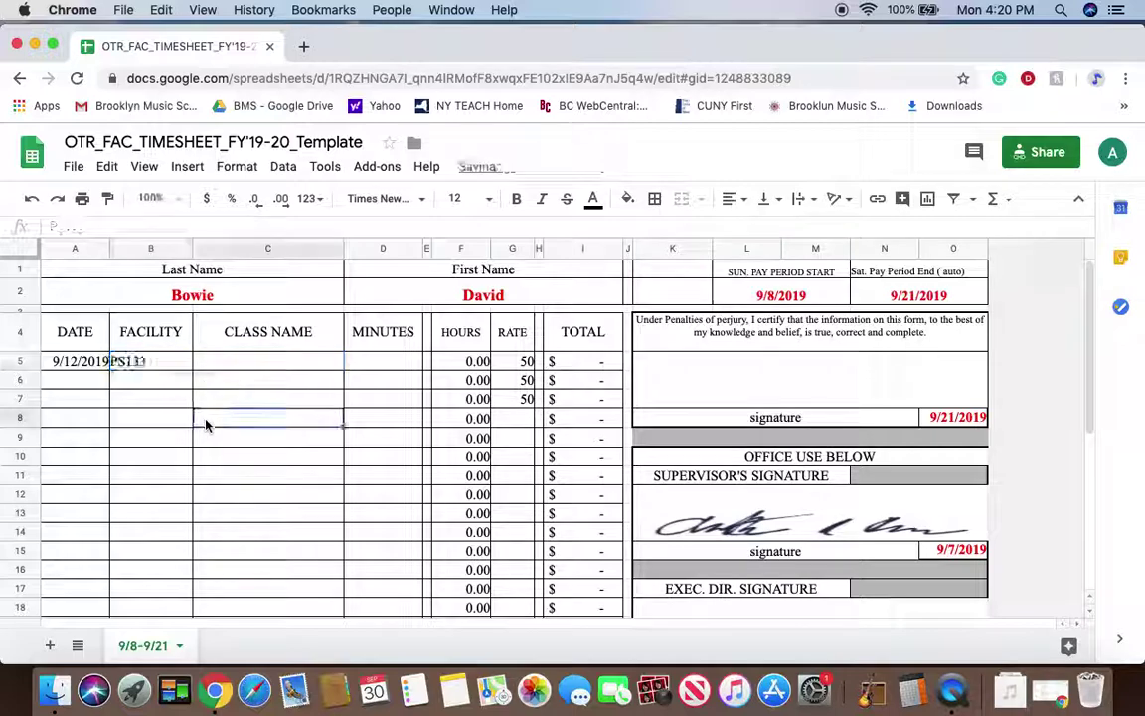
Complete the row 5 entry with the class name choir and 120 minutes.
click(248, 368)
text(choir)
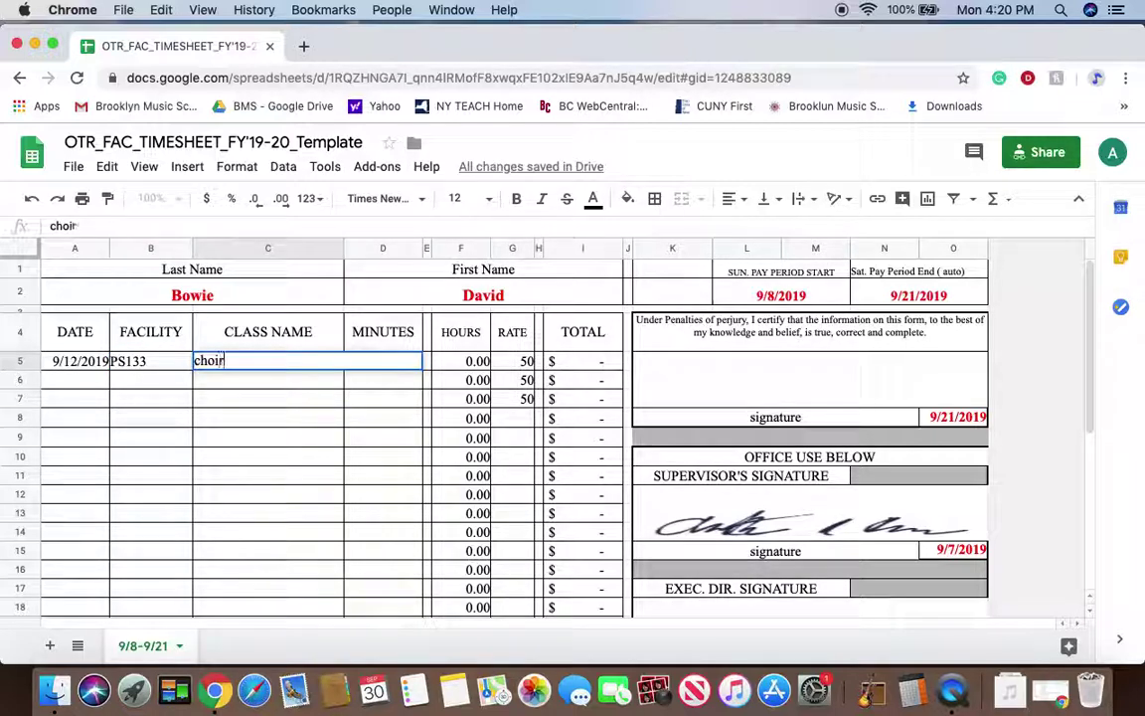
click(255, 447)
click(379, 365)
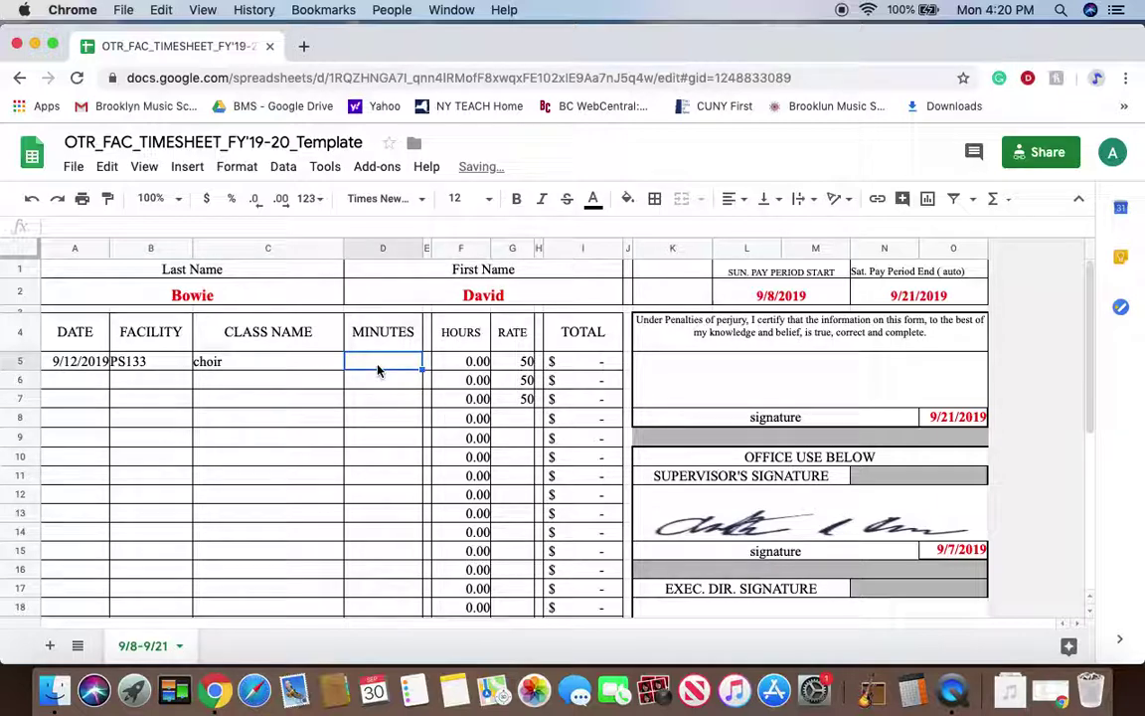
text(120)
click(378, 422)
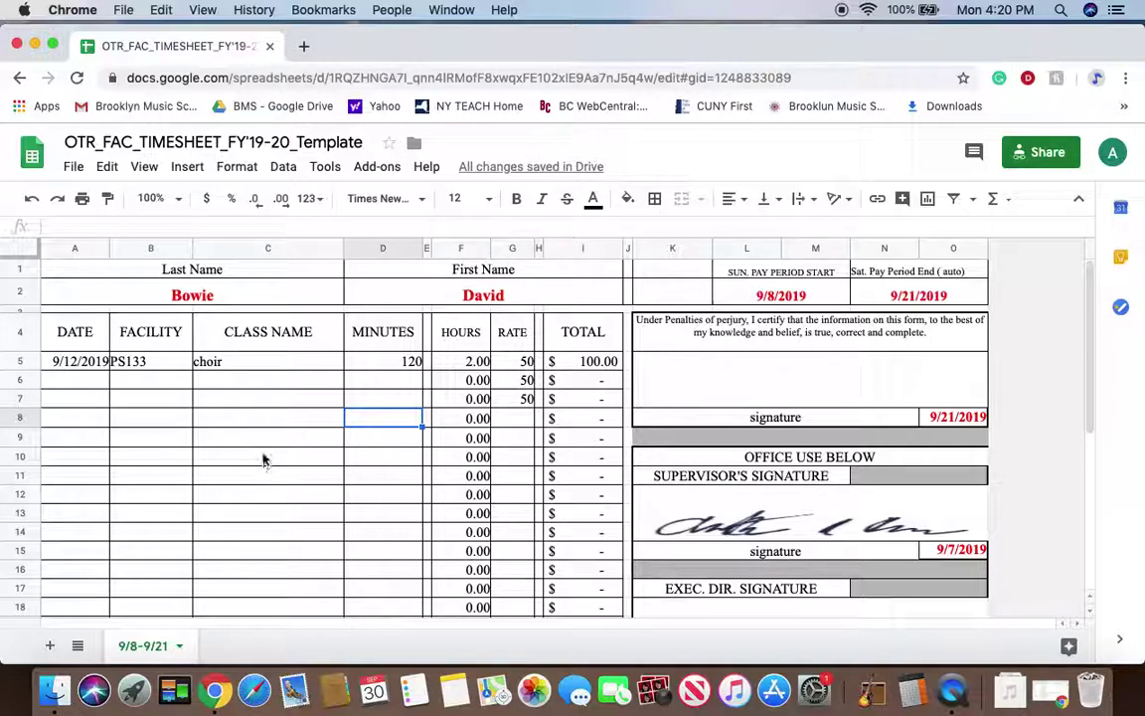
Start a second entry in row 6 with the date 9/13/2019 and the facility MDY.
double_click(75, 378)
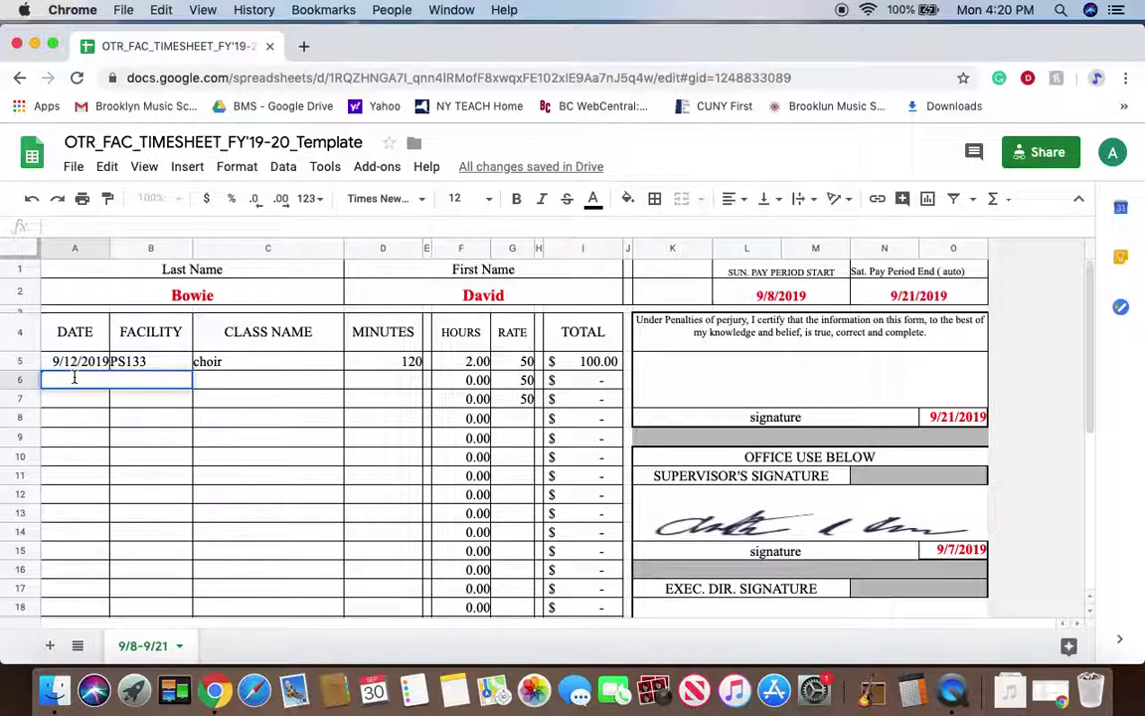
text(9/)
text(13/20)
text(19)
click(92, 438)
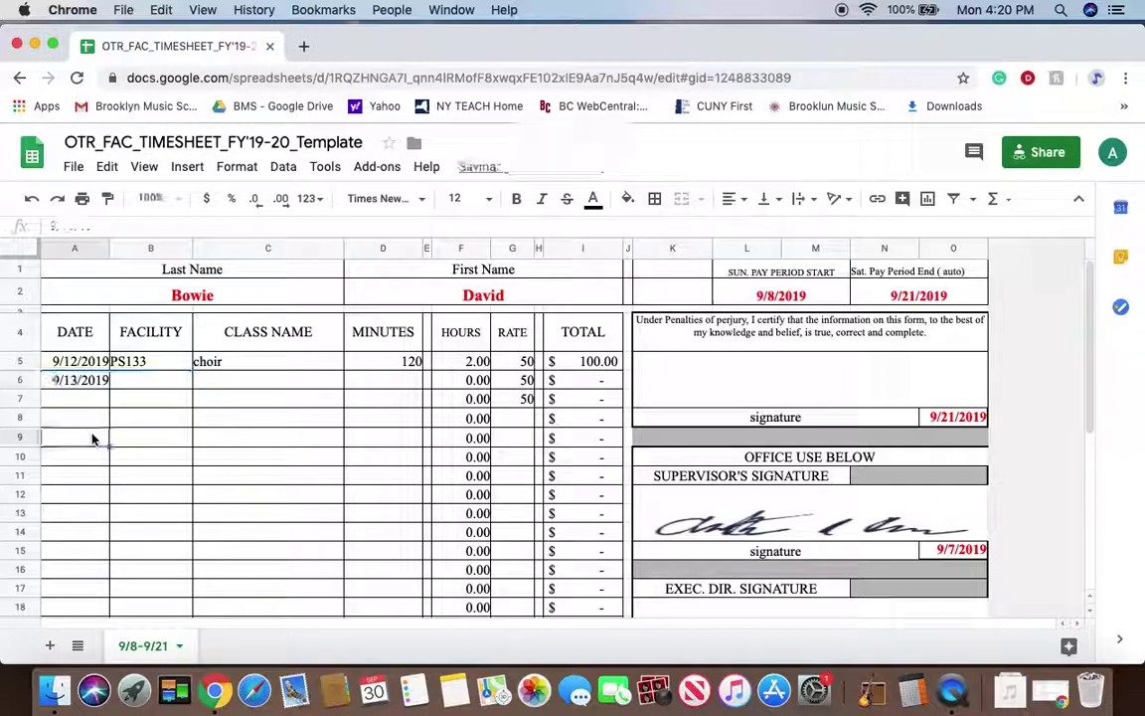
click(149, 380)
text(MDY)
key(Tab)
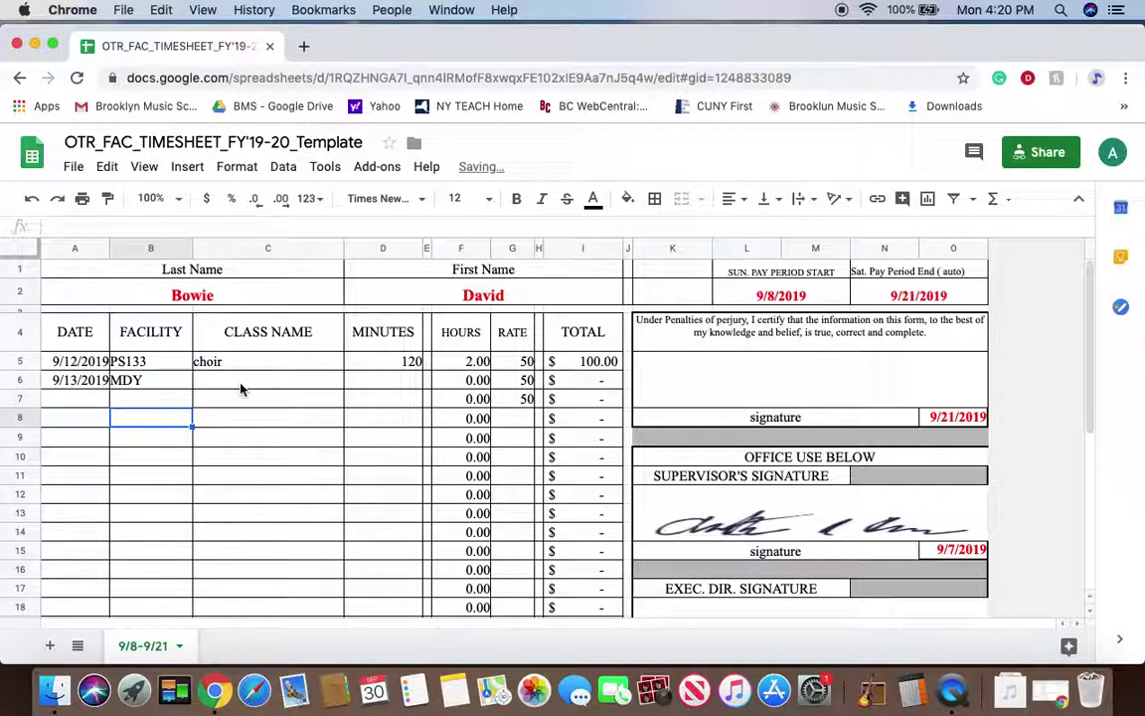
Complete the row 6 entry with the class name harmonica and 390 minutes.
text(har)
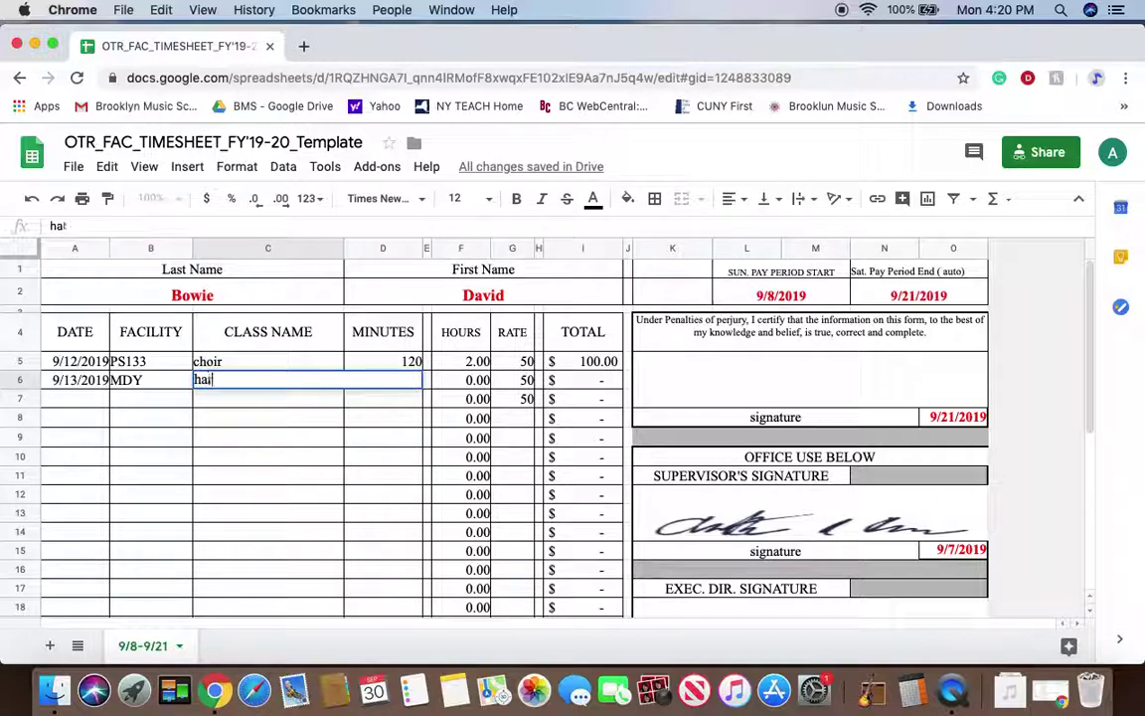
text(monica)
click(264, 435)
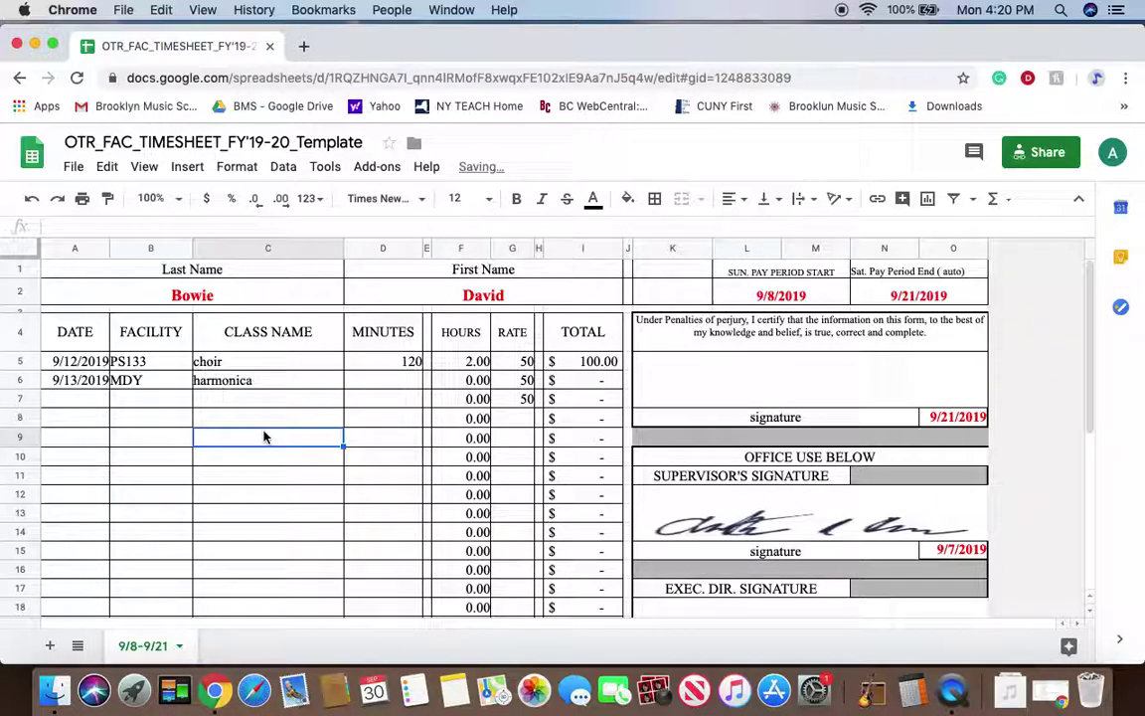
click(394, 386)
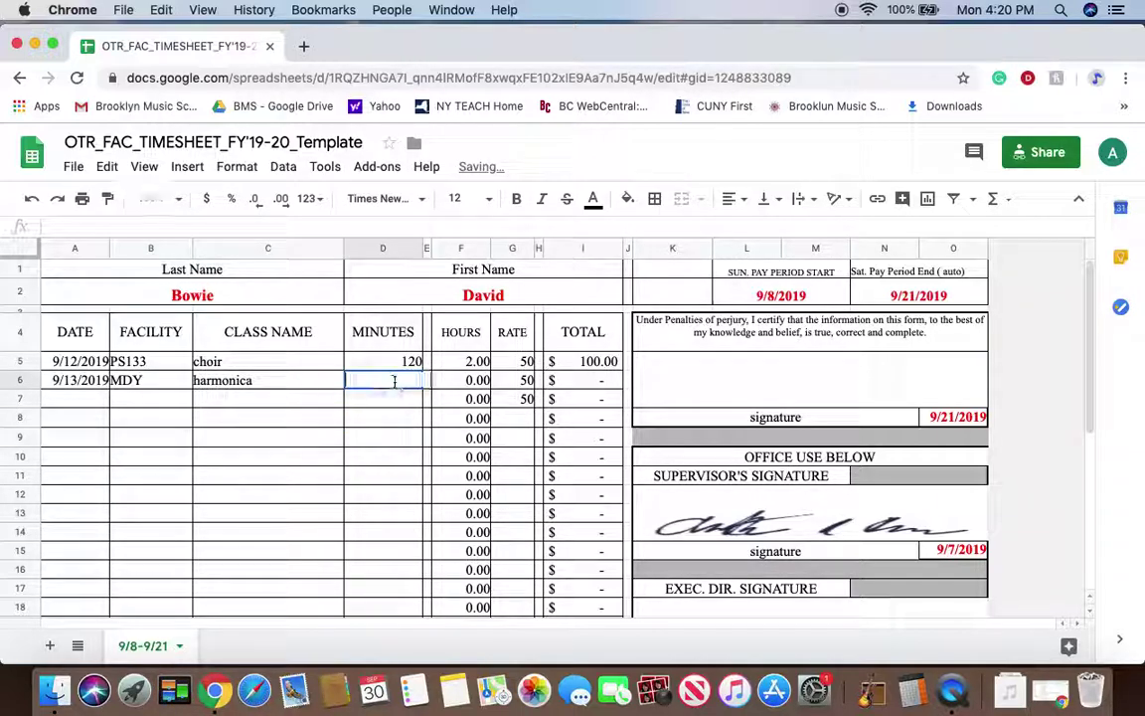
click(391, 441)
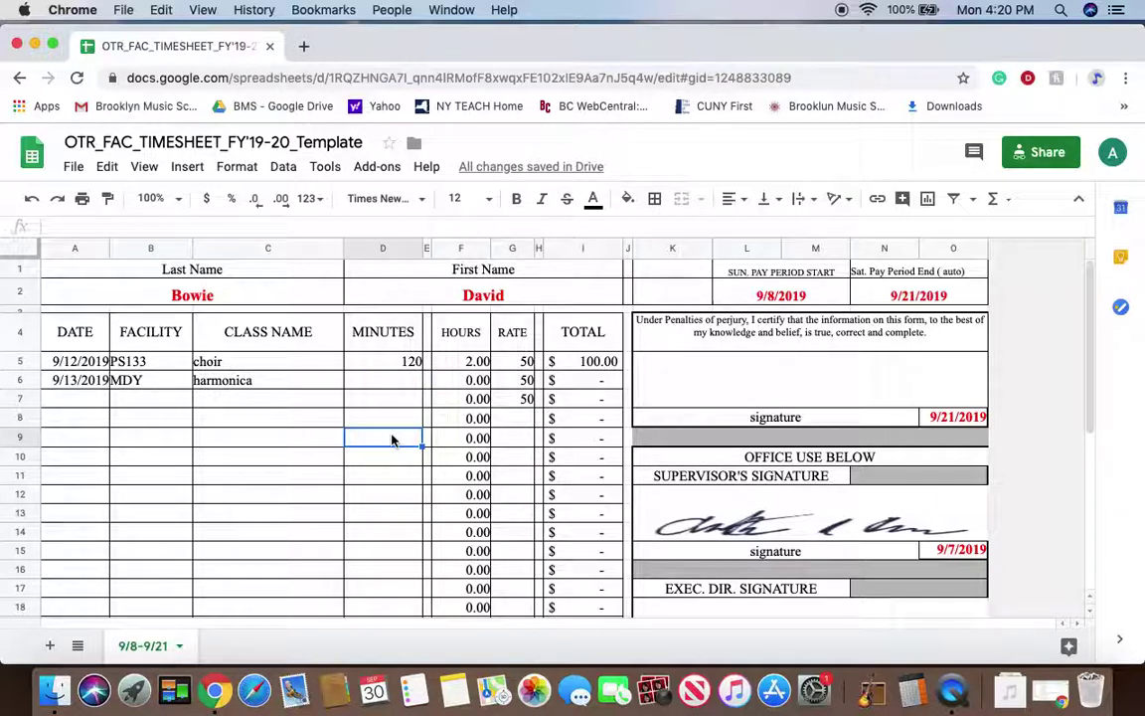
click(350, 382)
text(390)
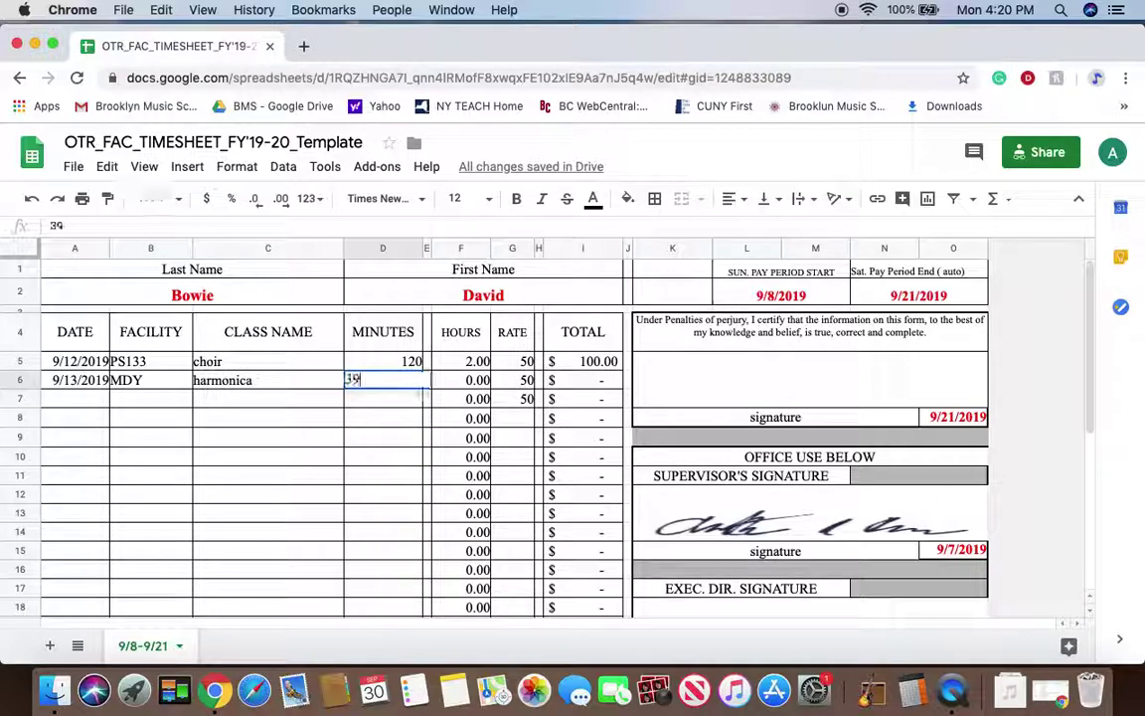
click(378, 440)
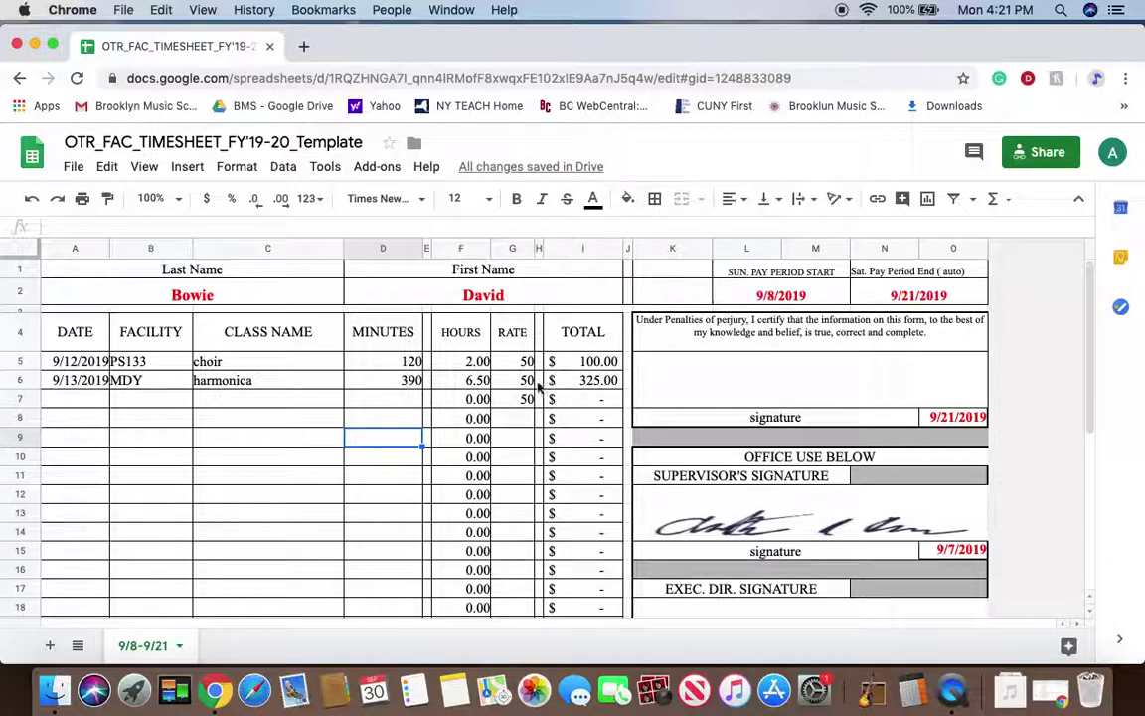
Copy the date, facility, class name and minutes of rows 5 and 6 into rows 7 and 8.
scroll(587, 393, down, 8)
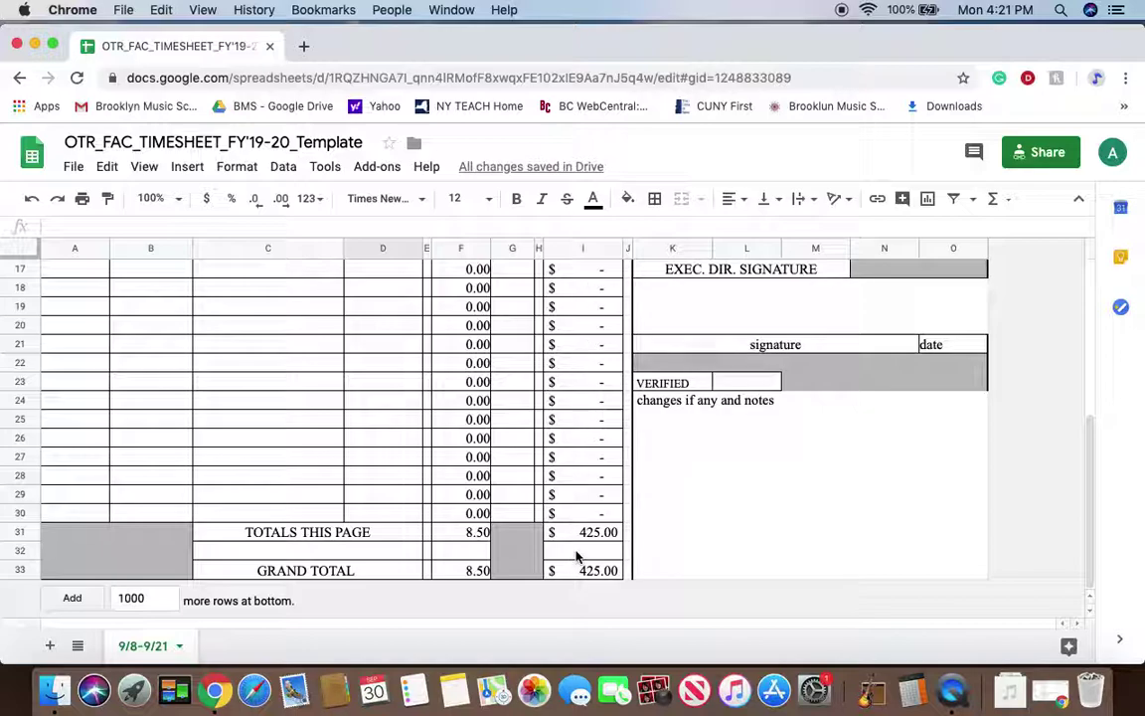
scroll(509, 412, up, 8)
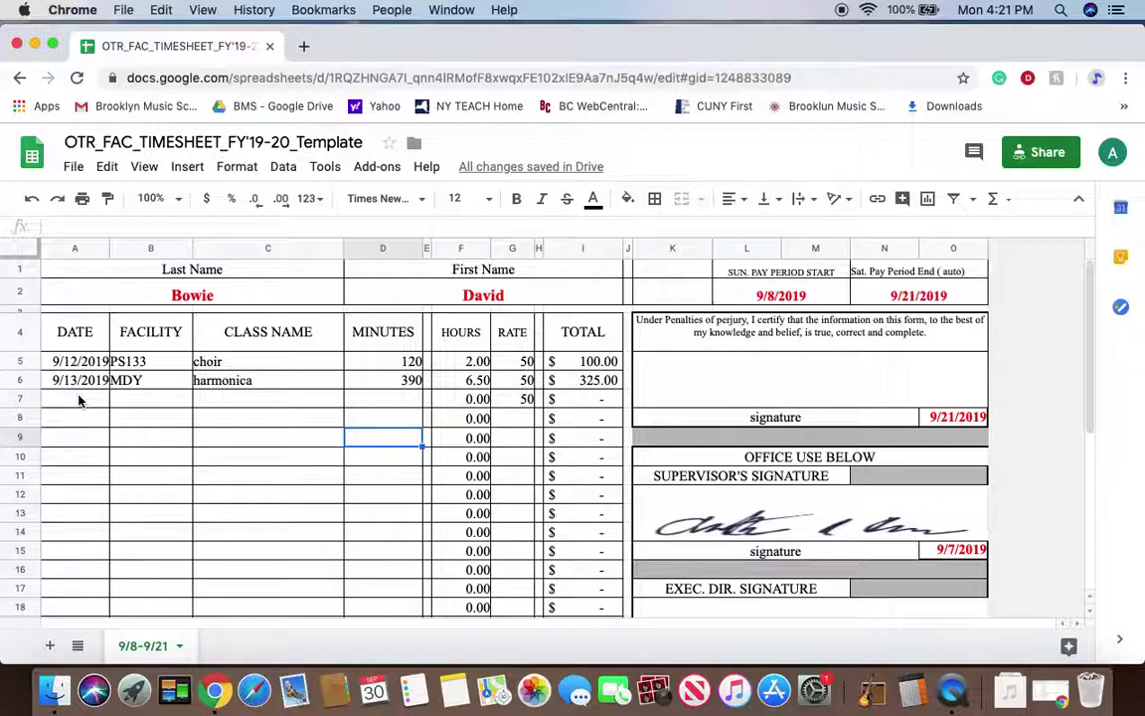
drag(87, 366, 376, 384)
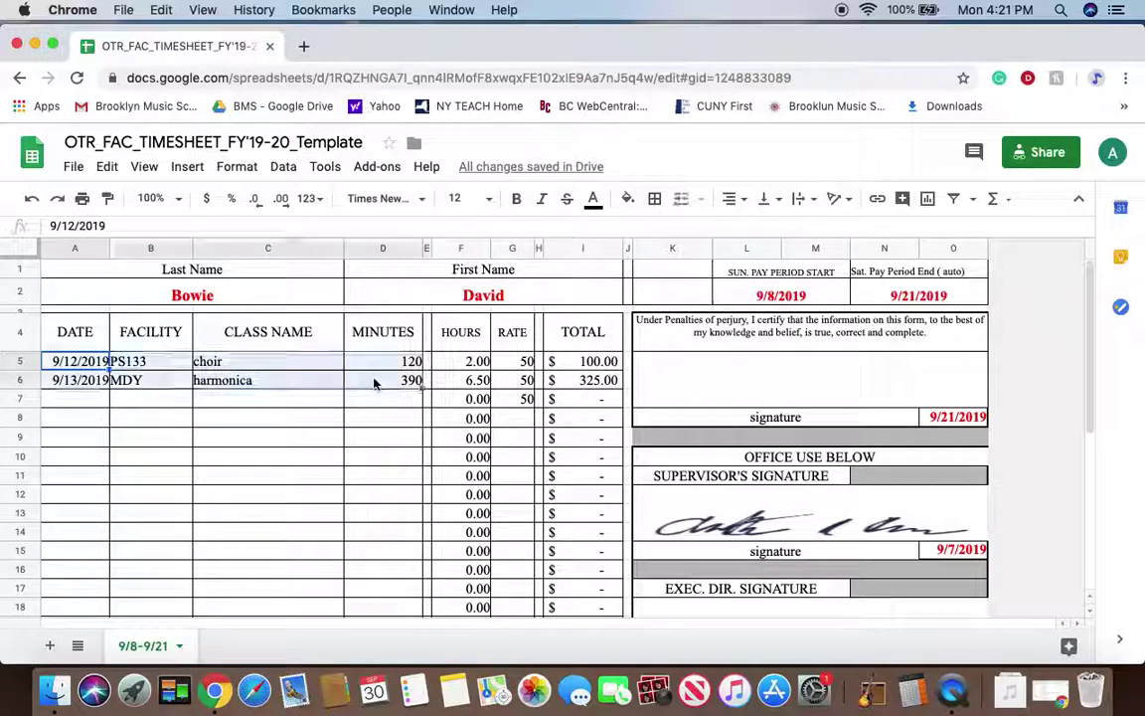
key(super+c)
click(87, 403)
key(super+v)
click(108, 499)
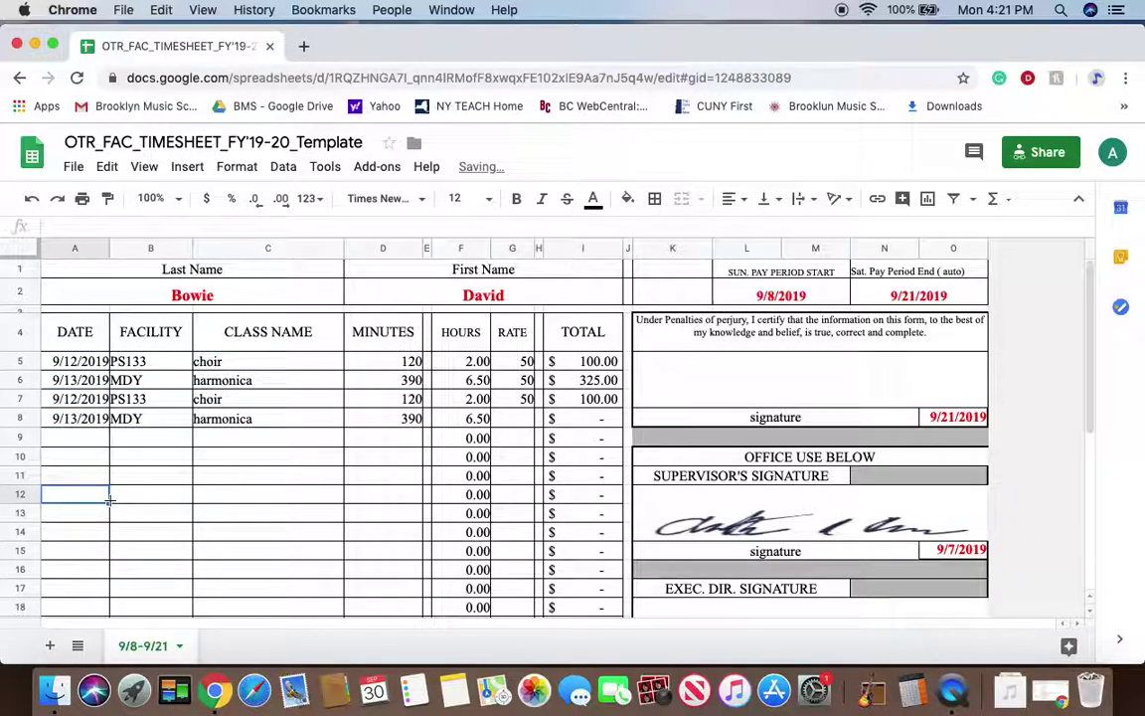
Set the date in row 7 to 9/19/2019 and the date in row 8 to 9/20/2019.
double_click(74, 397)
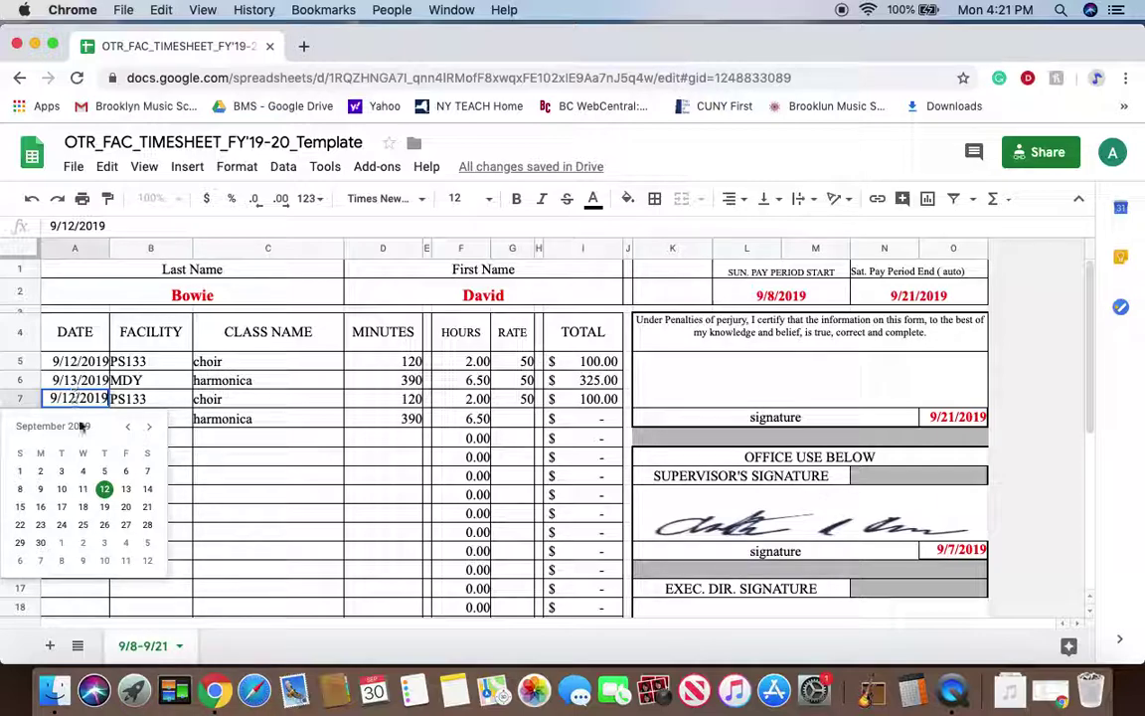
click(105, 505)
double_click(92, 423)
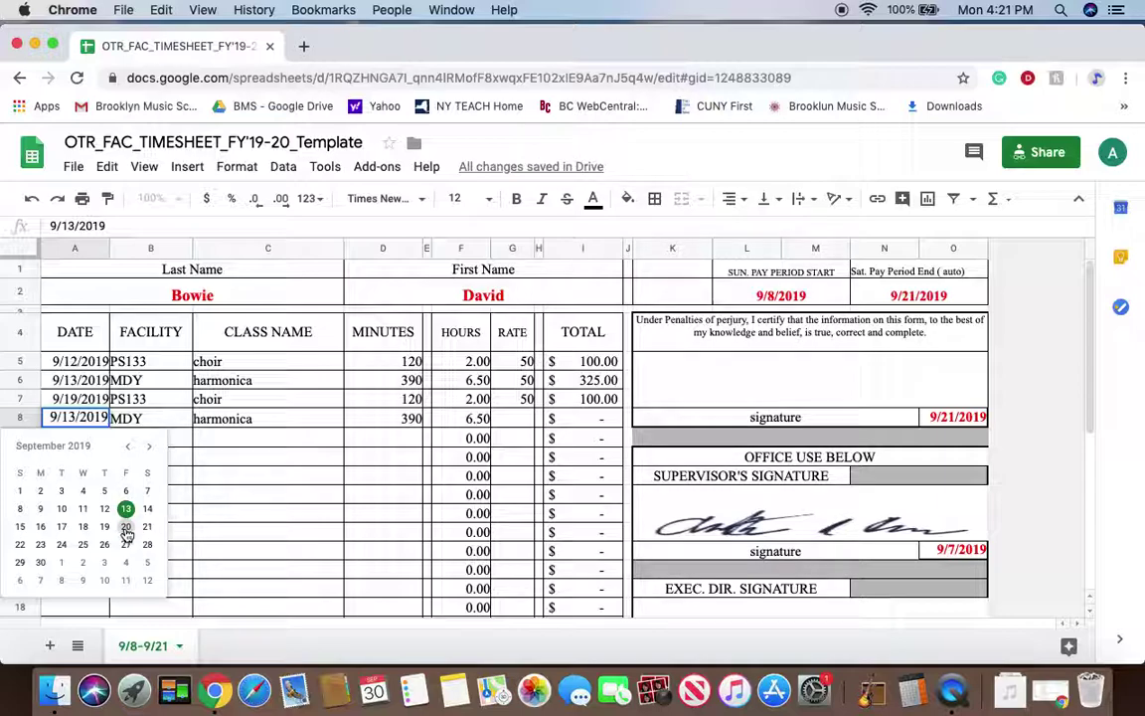
click(125, 526)
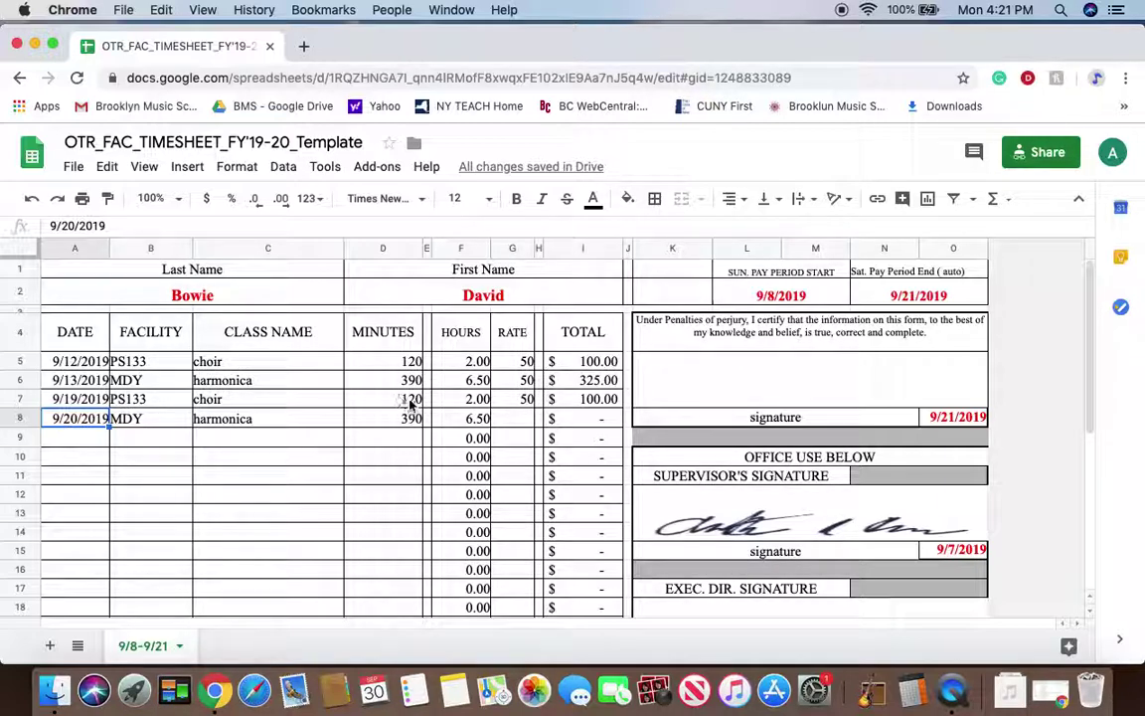
Enter a rate of 50 for the harmonica entry in row 8.
click(514, 421)
text(50)
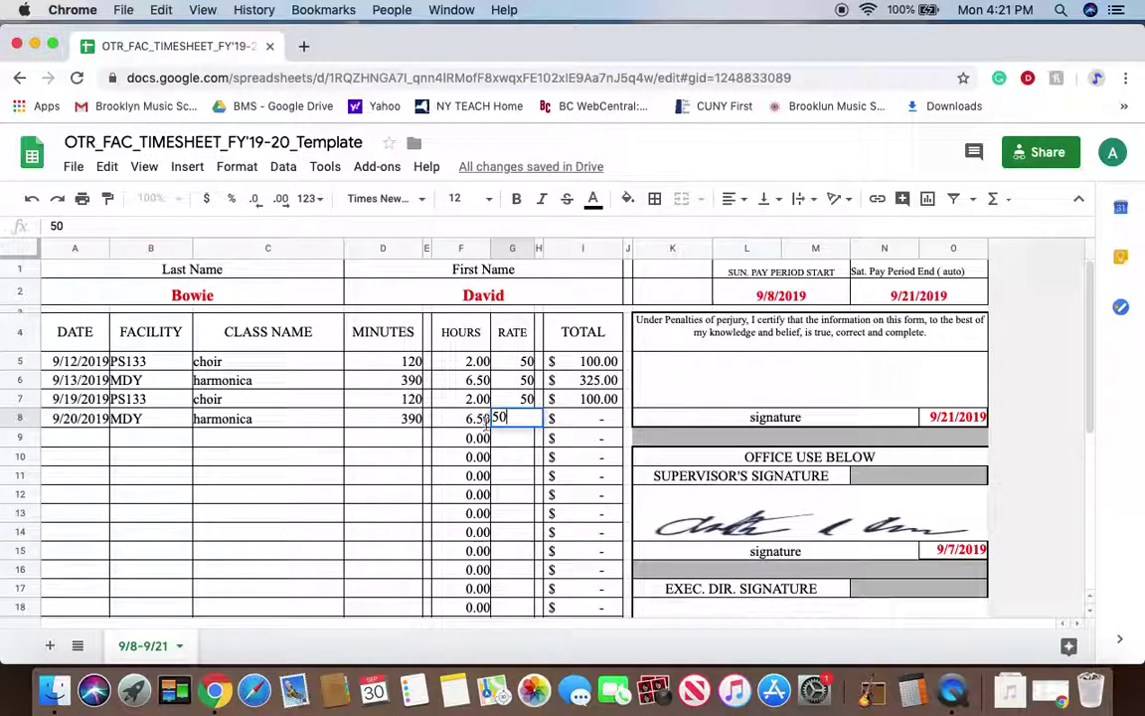
click(319, 478)
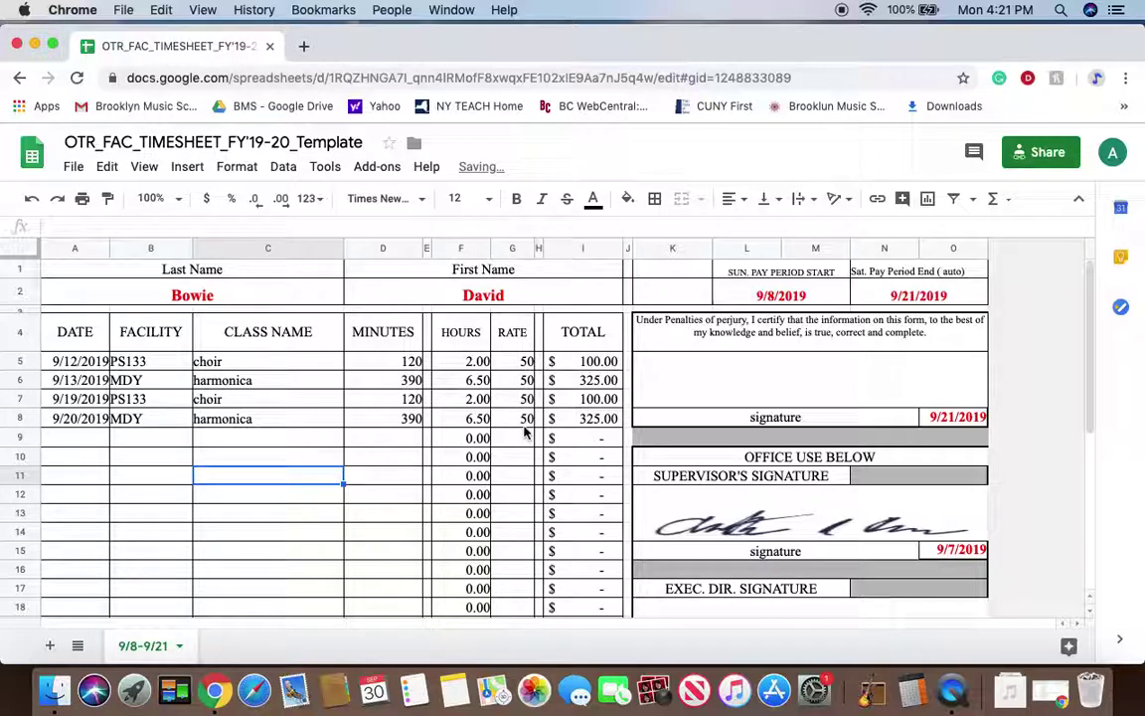
scroll(605, 384, down, 5)
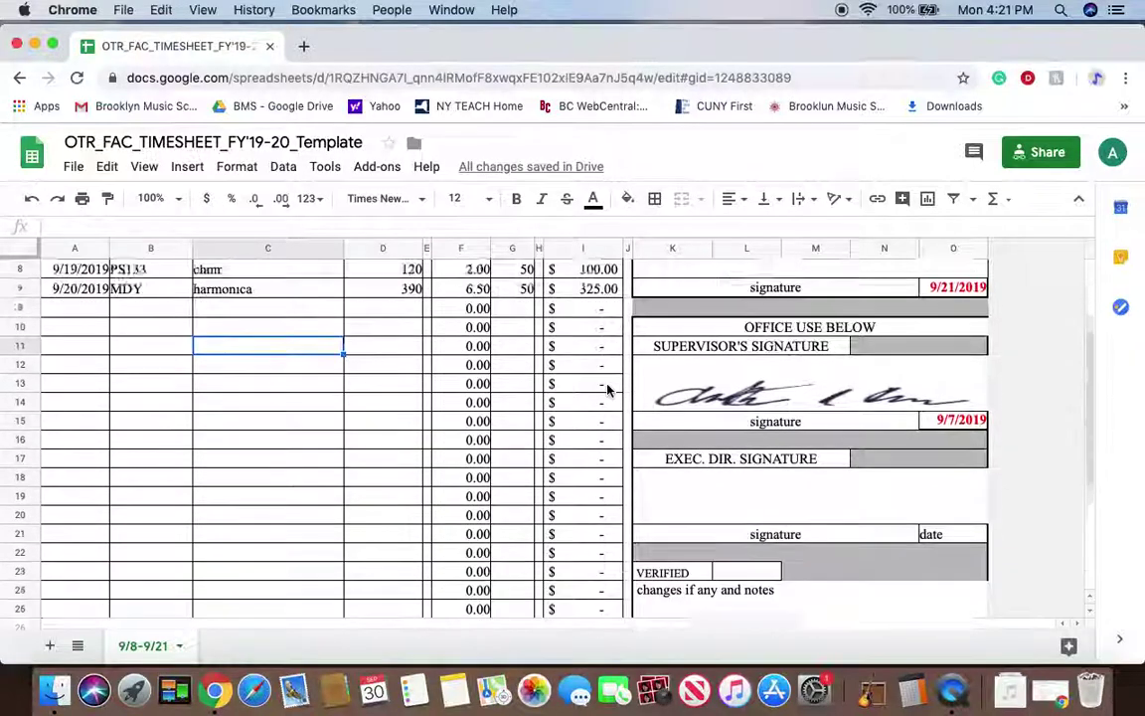
scroll(595, 517, up, 5)
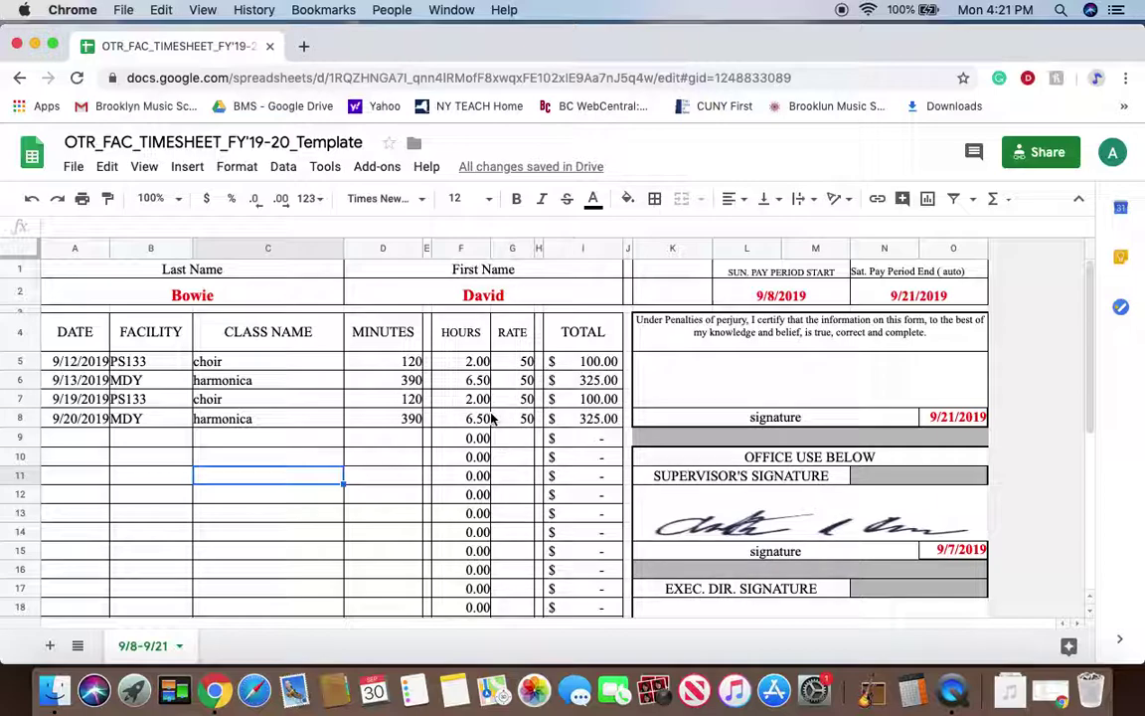
Duplicate the 9/8-9/21 sheet and set the pay period start on the copy to 9/22/2019.
click(180, 647)
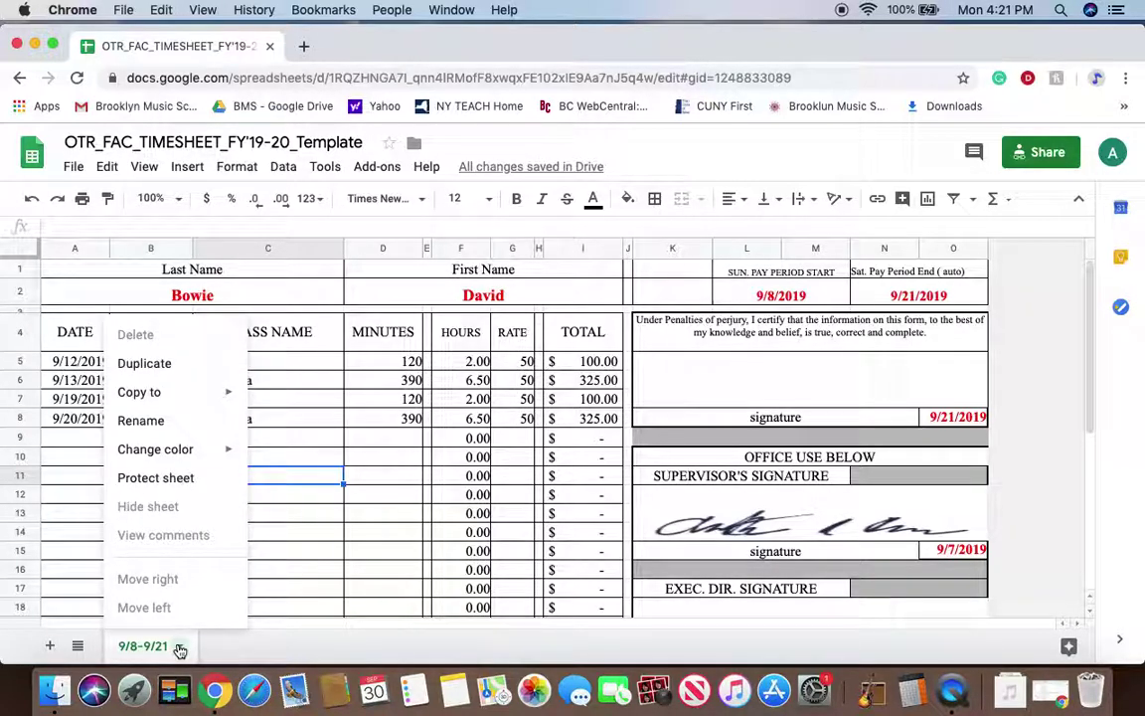
click(157, 362)
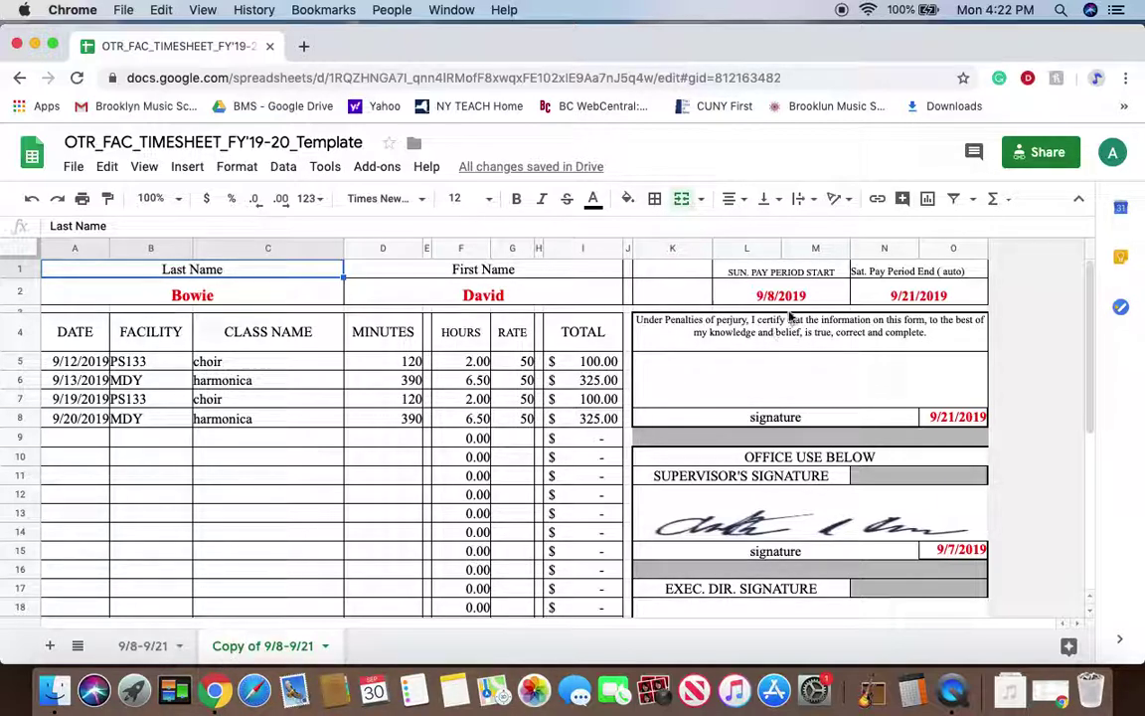
double_click(720, 290)
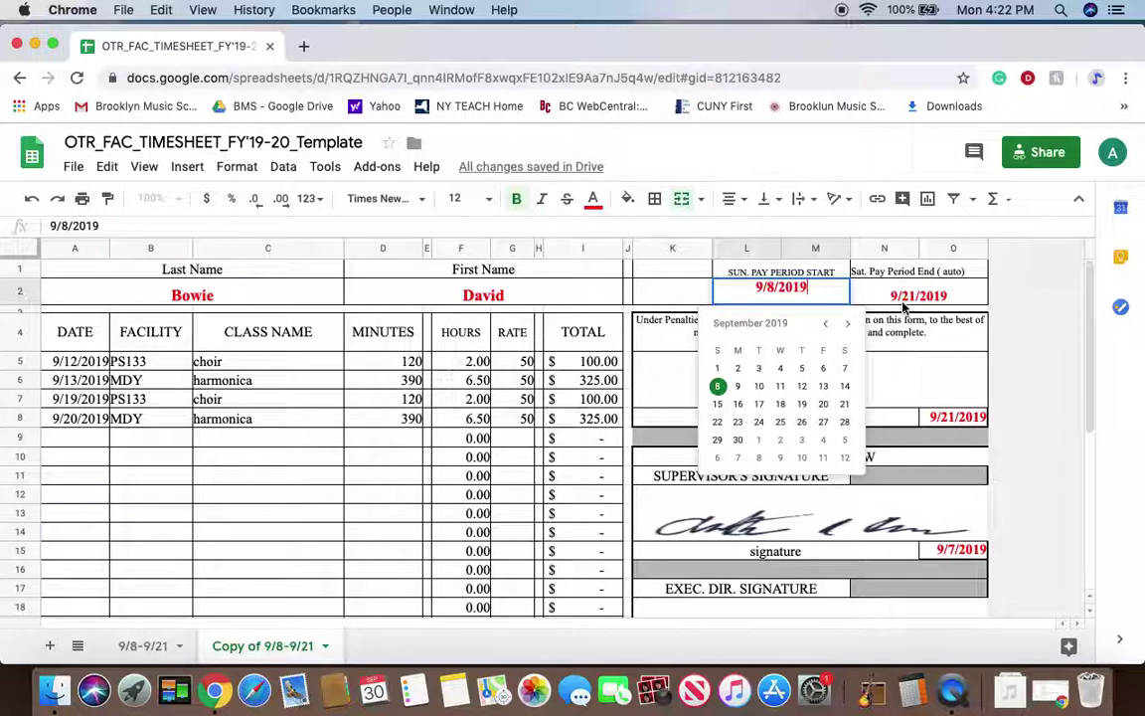
click(717, 421)
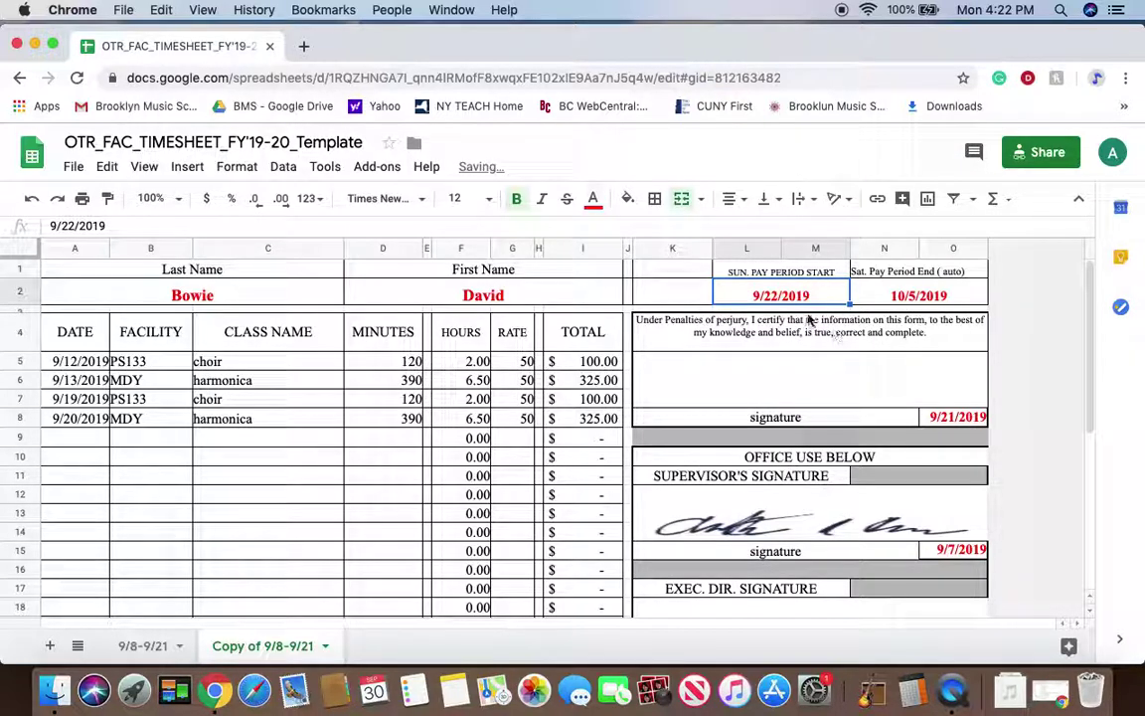
Rename the duplicated sheet as 9/22-10/5.
click(326, 645)
click(256, 417)
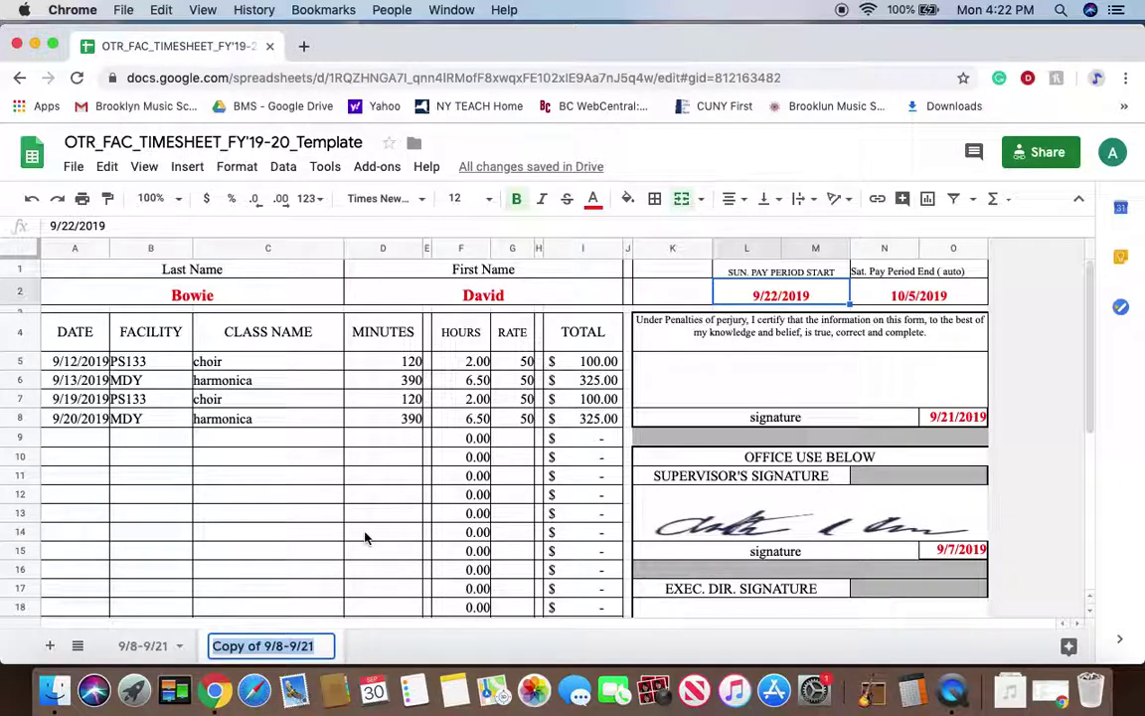
text(9/22-)
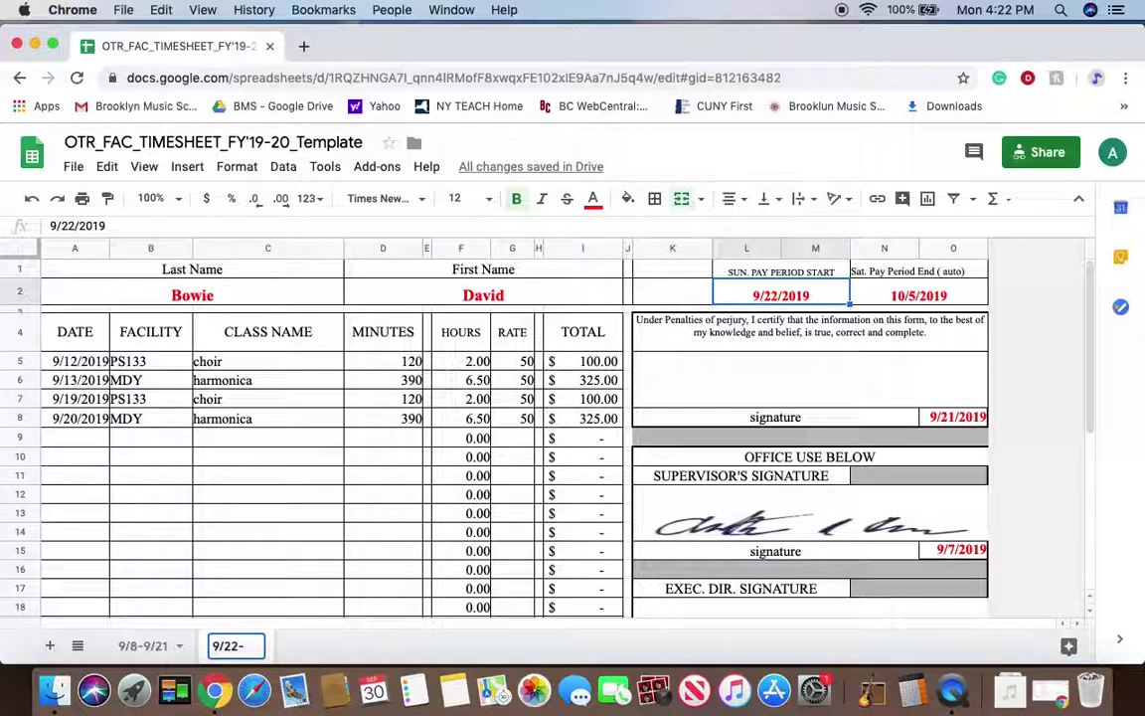
text(10/5)
key(Return)
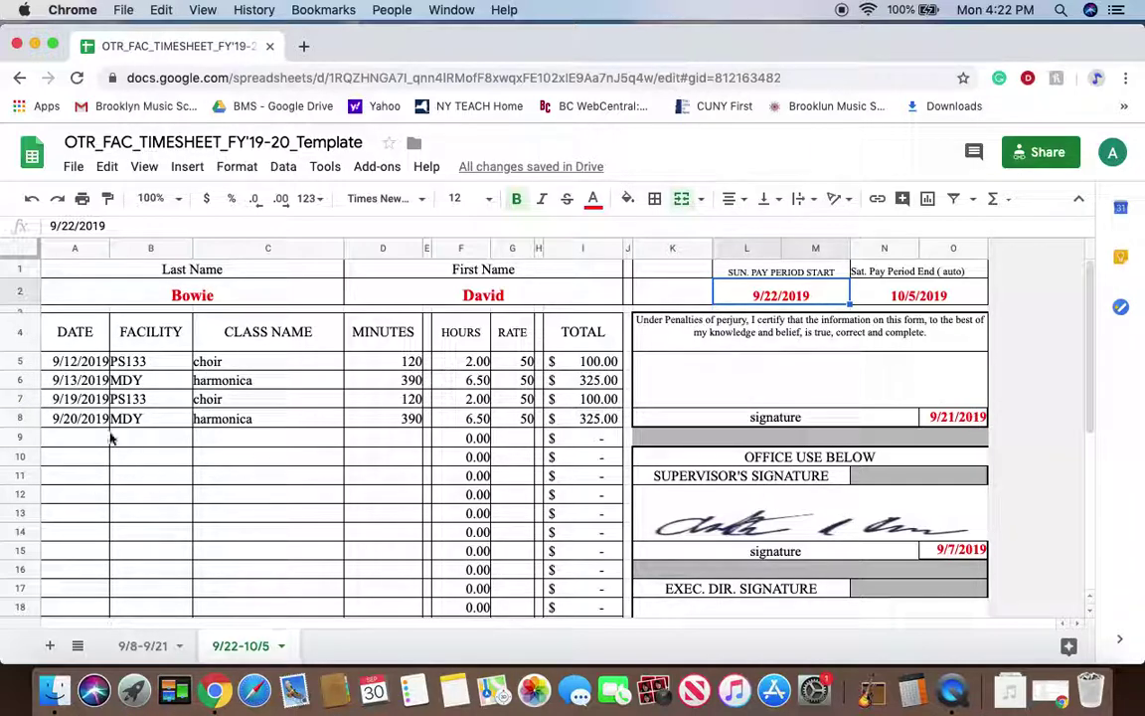
Set the dates in rows 5 to 8 to 10/3/2019, 10/4/2019, 10/10/2019 and 10/11/2019.
double_click(80, 361)
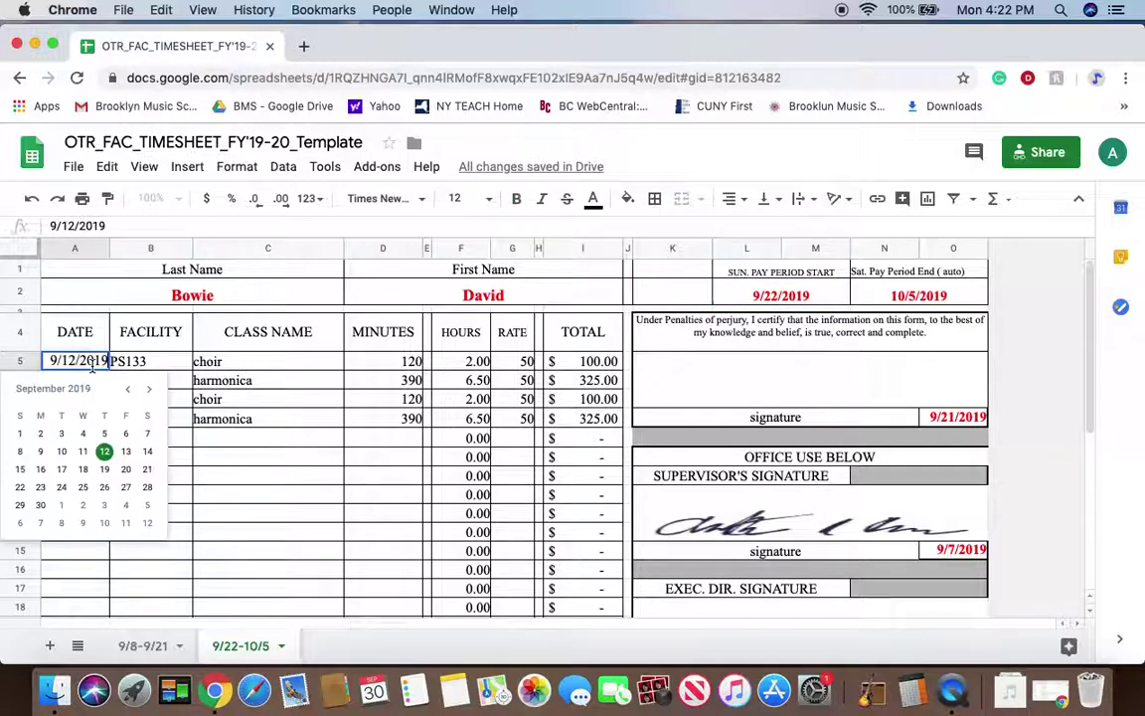
click(104, 504)
double_click(72, 379)
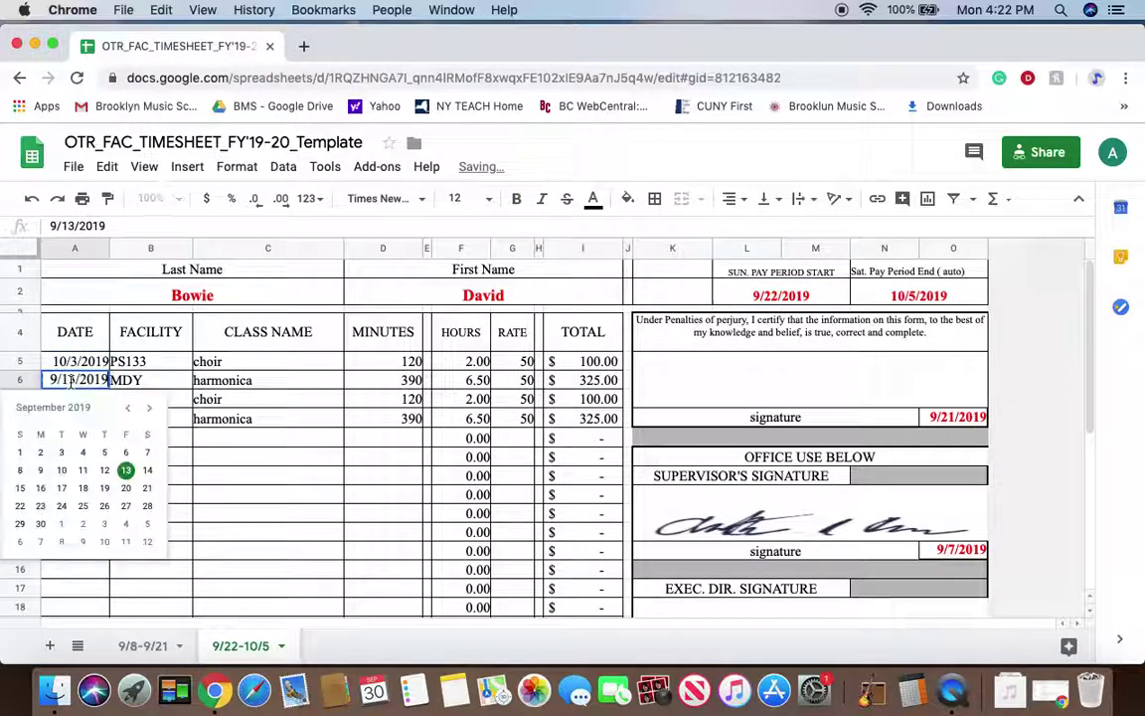
click(131, 529)
double_click(79, 398)
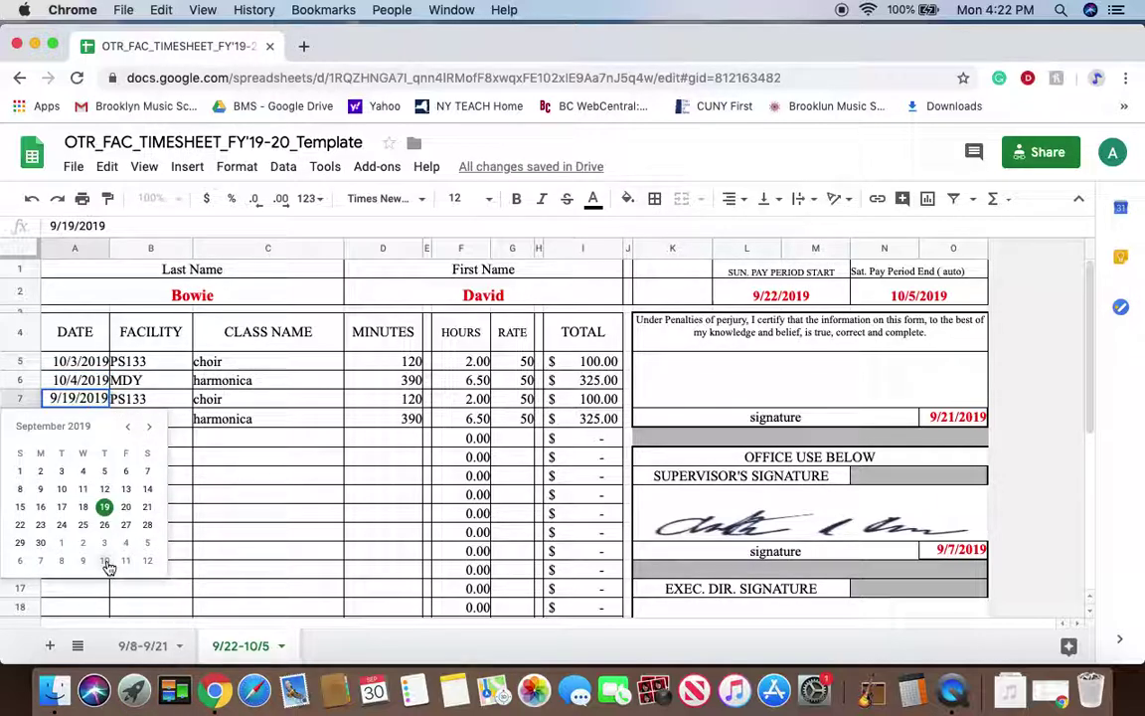
click(106, 563)
double_click(77, 417)
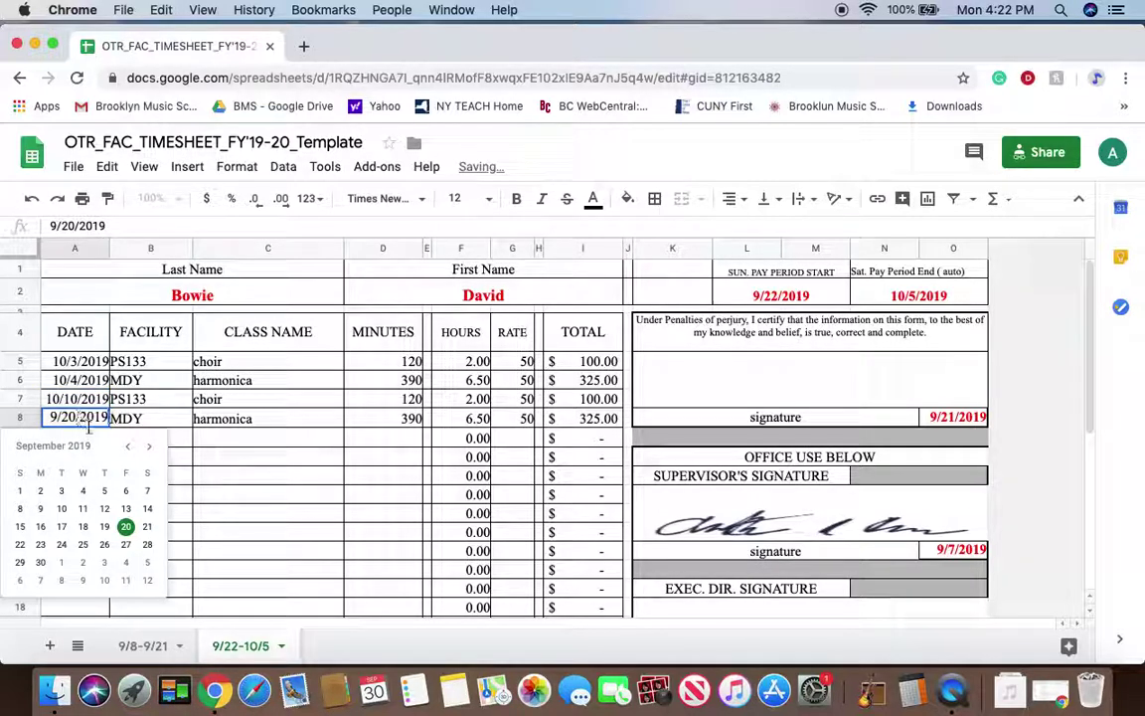
click(125, 579)
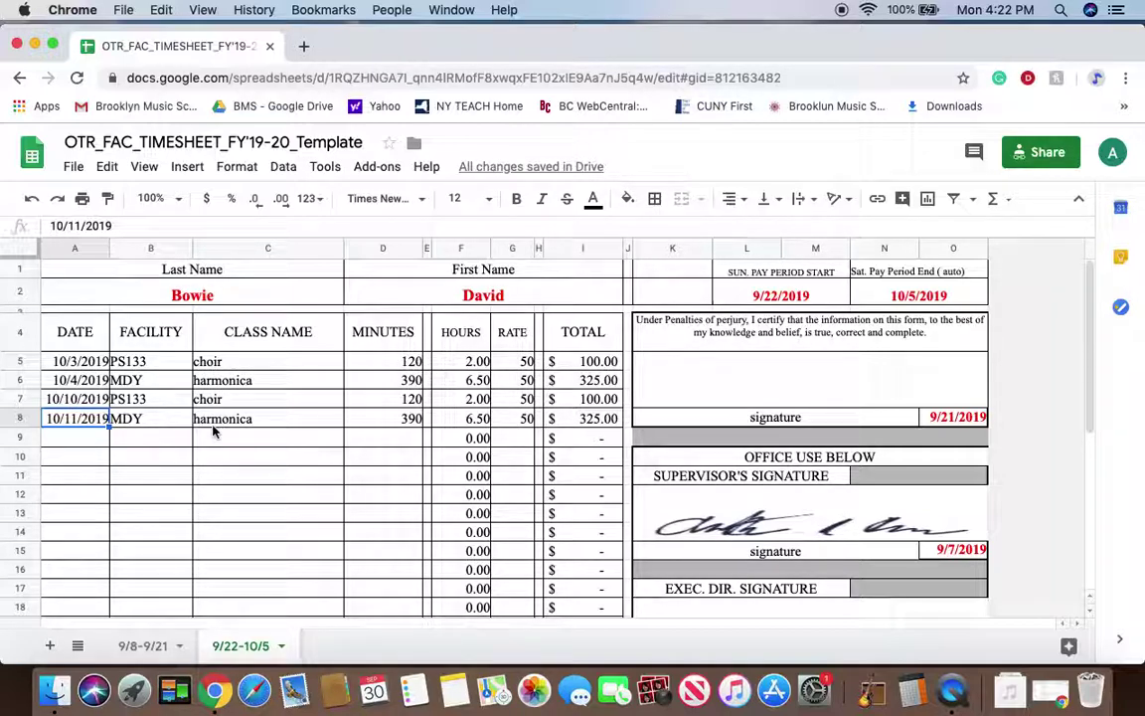
Replace the minutes of the choir entry in row 5 with 60.
click(397, 361)
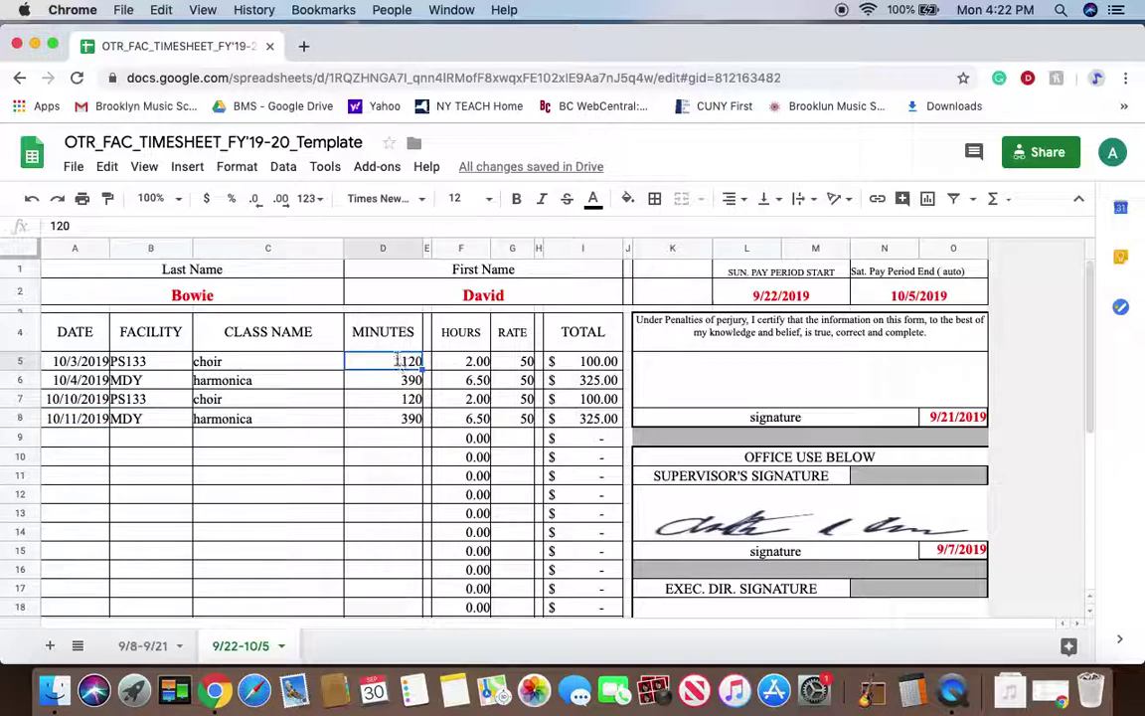
key(BackSpace)
key(BackSpace)
key(BackSpace)
text(60)
click(376, 418)
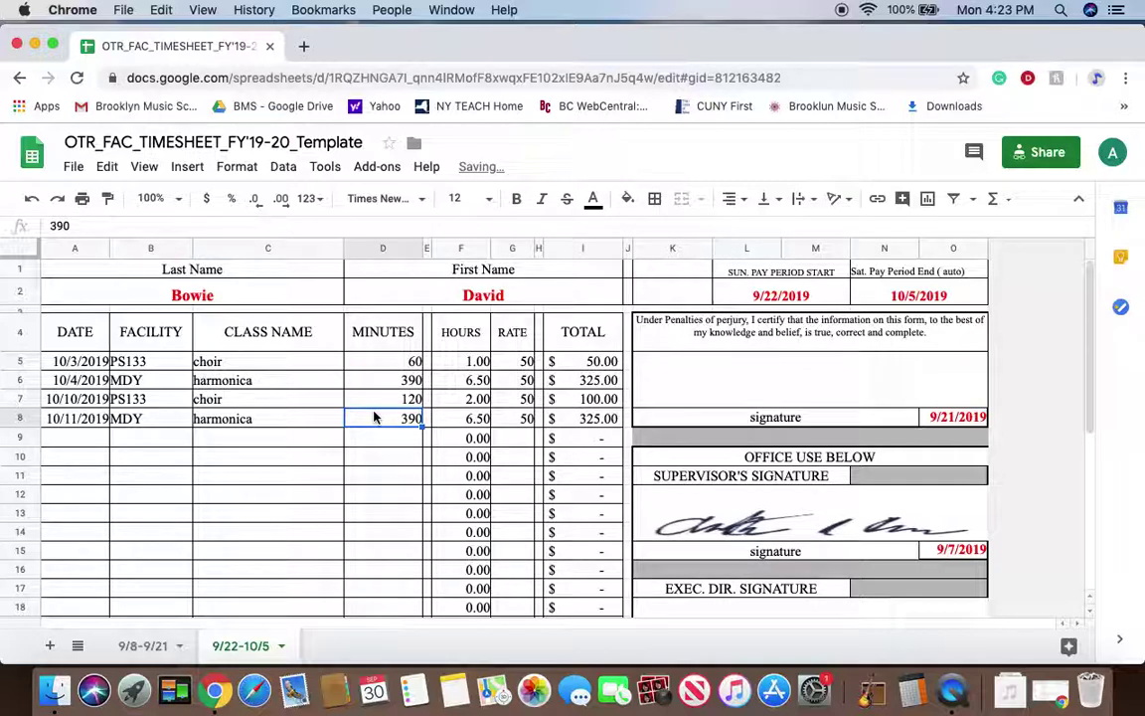
Change the minutes of the row 5 choir entry to 150.
click(412, 364)
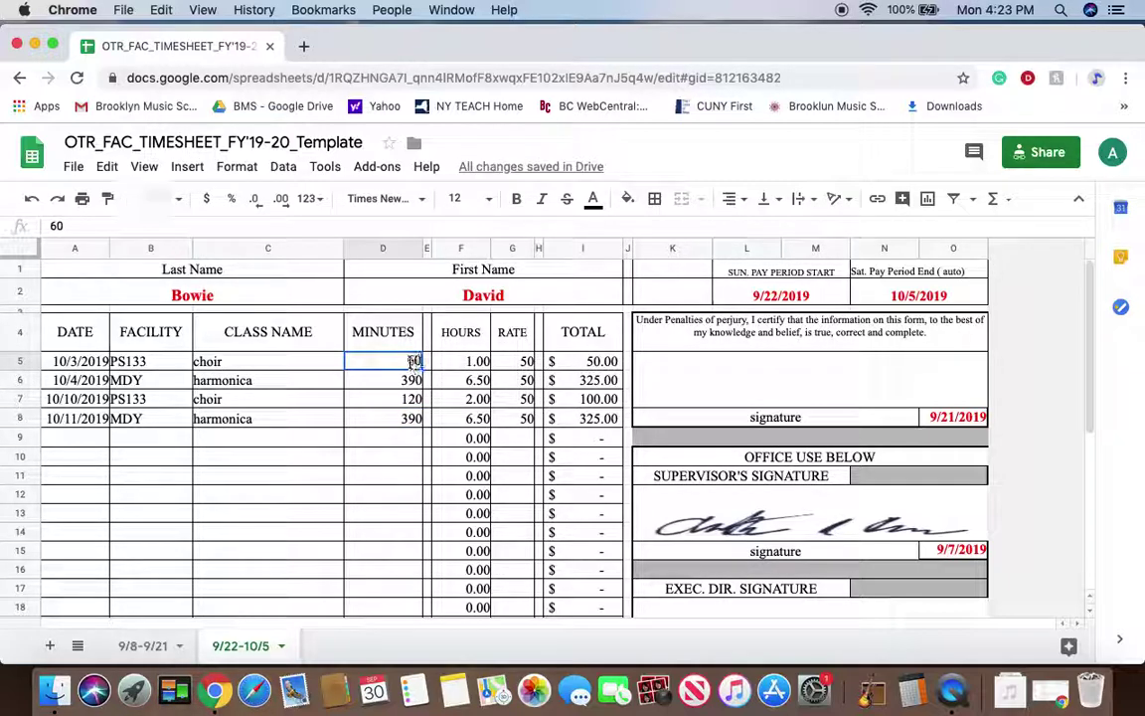
text(150)
key(Return)
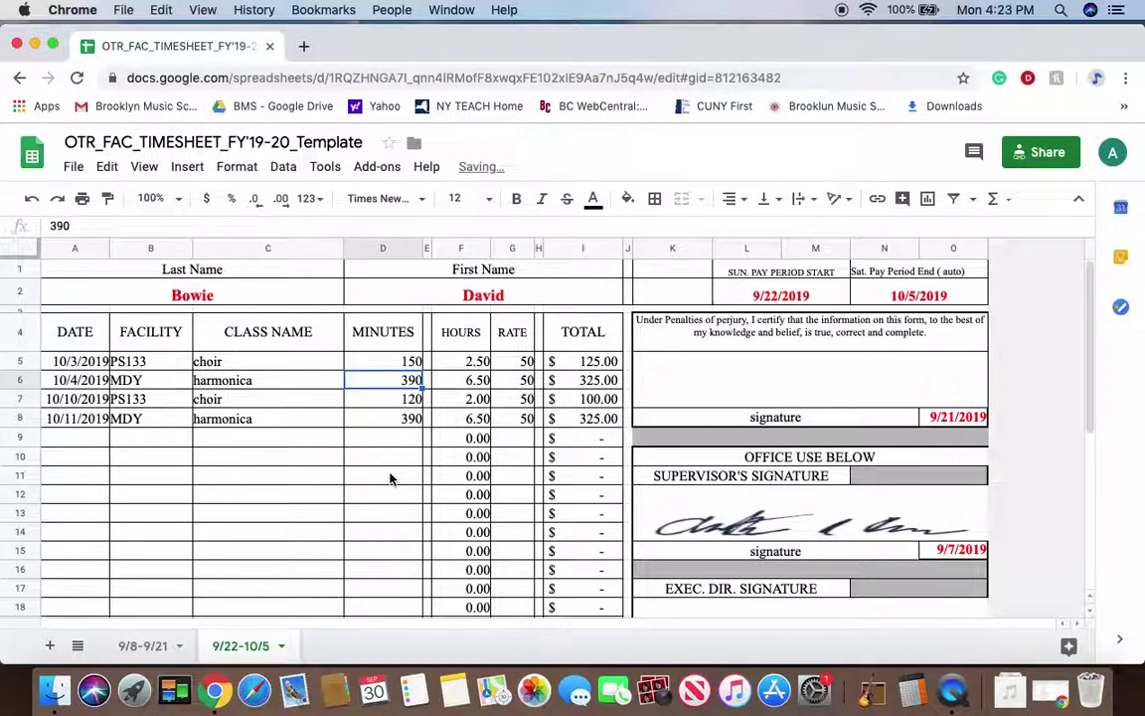
scroll(389, 477, down, 5)
scroll(390, 477, up, 3)
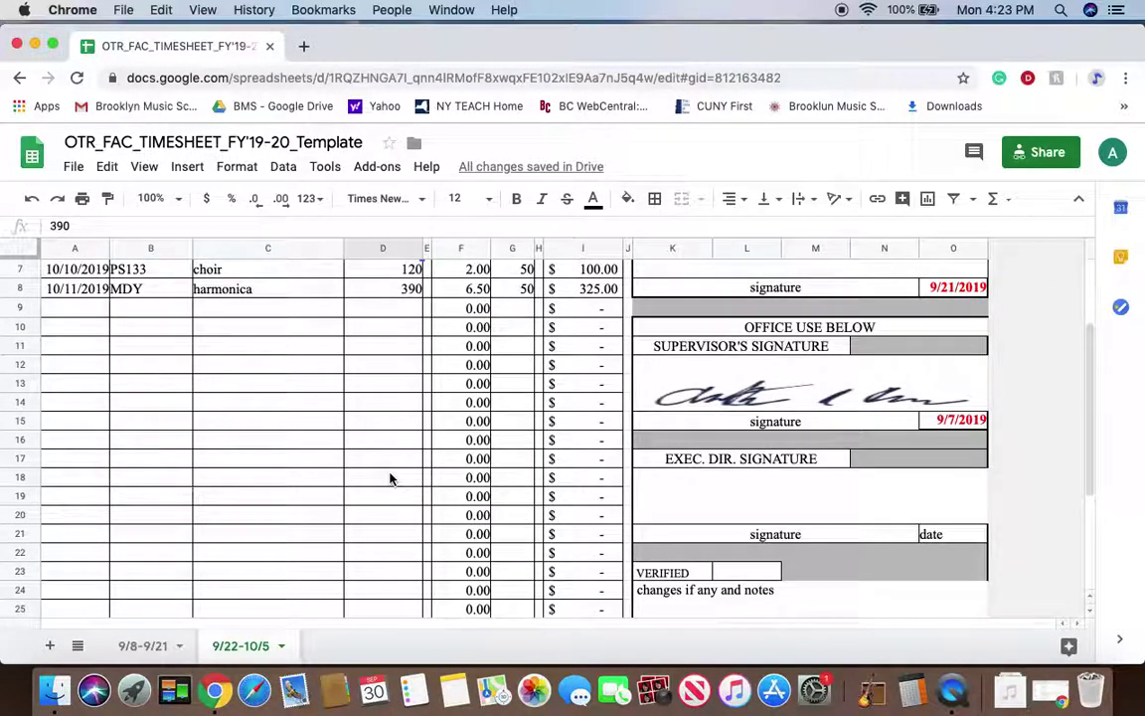
scroll(389, 477, up, 3)
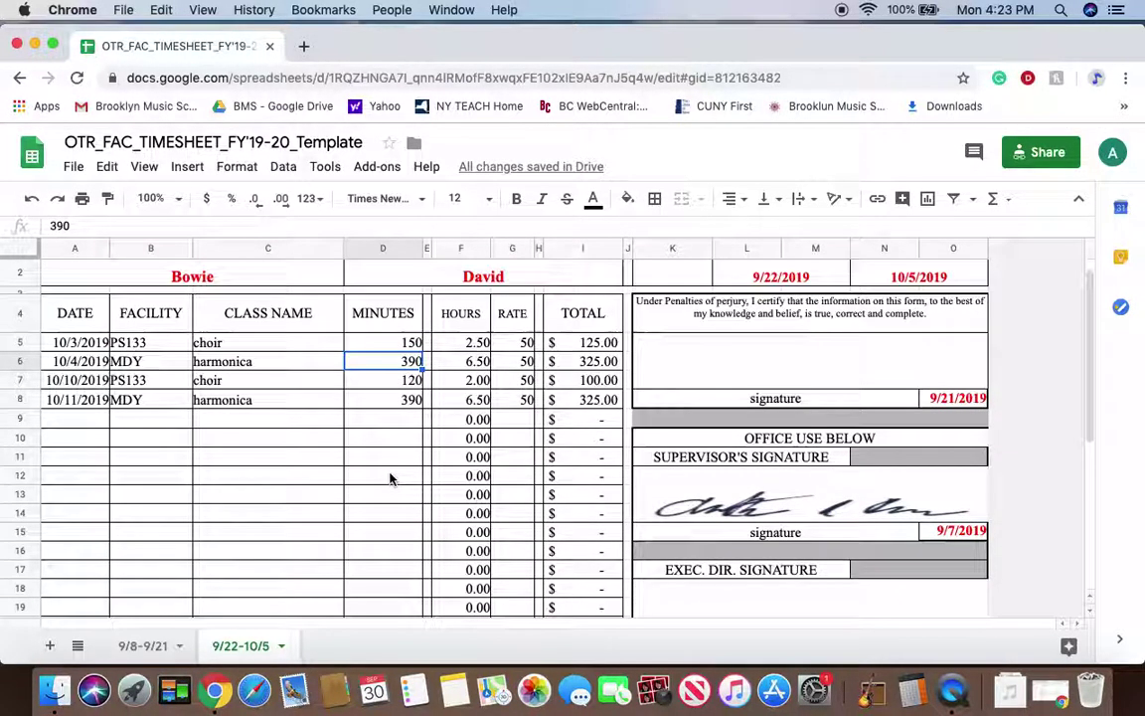
Restore the minutes of the row 5 choir entry to 120.
double_click(406, 344)
text(120)
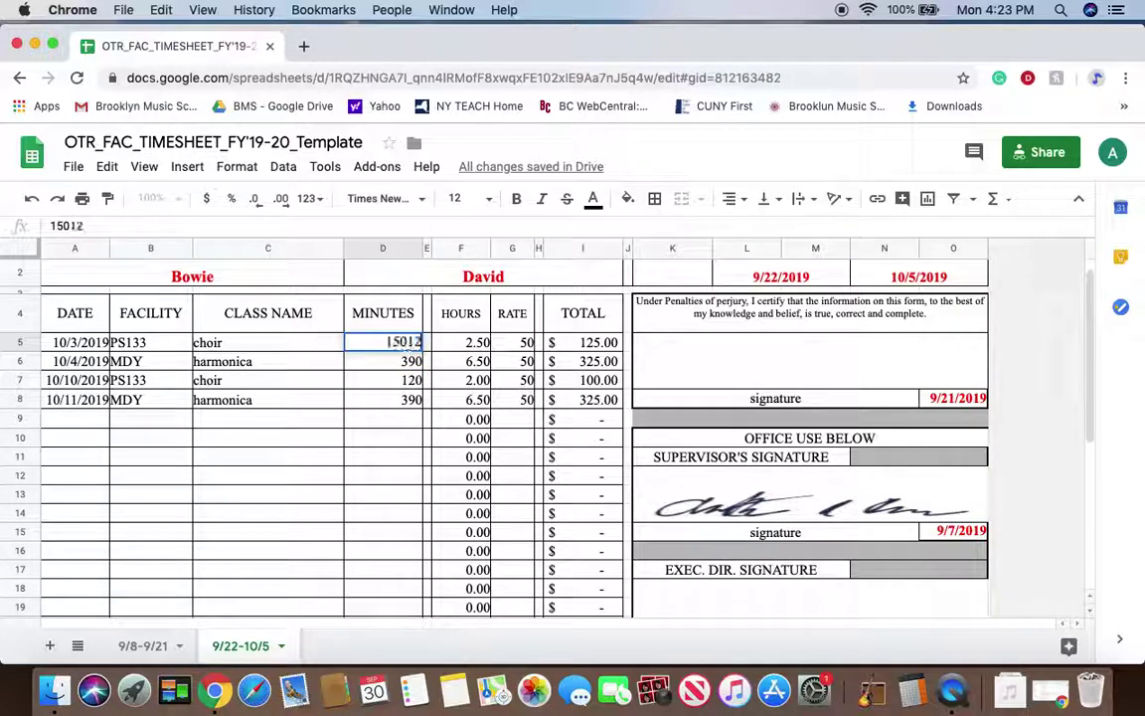
shift+click(391, 341)
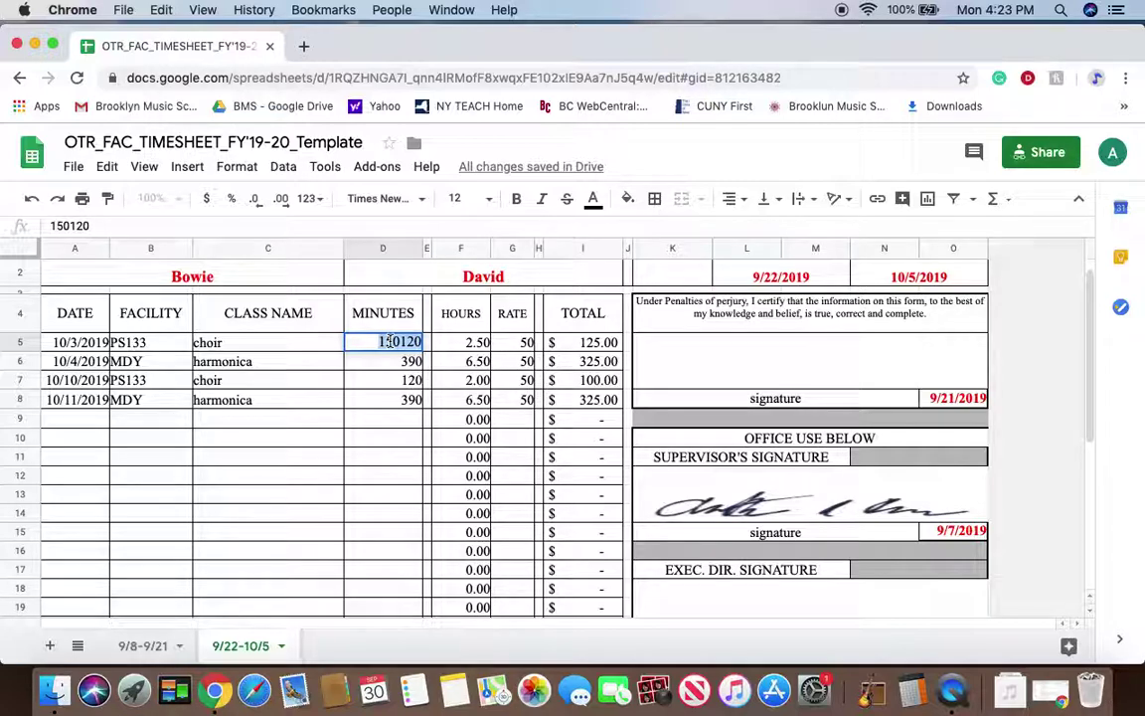
text(20)
click(366, 421)
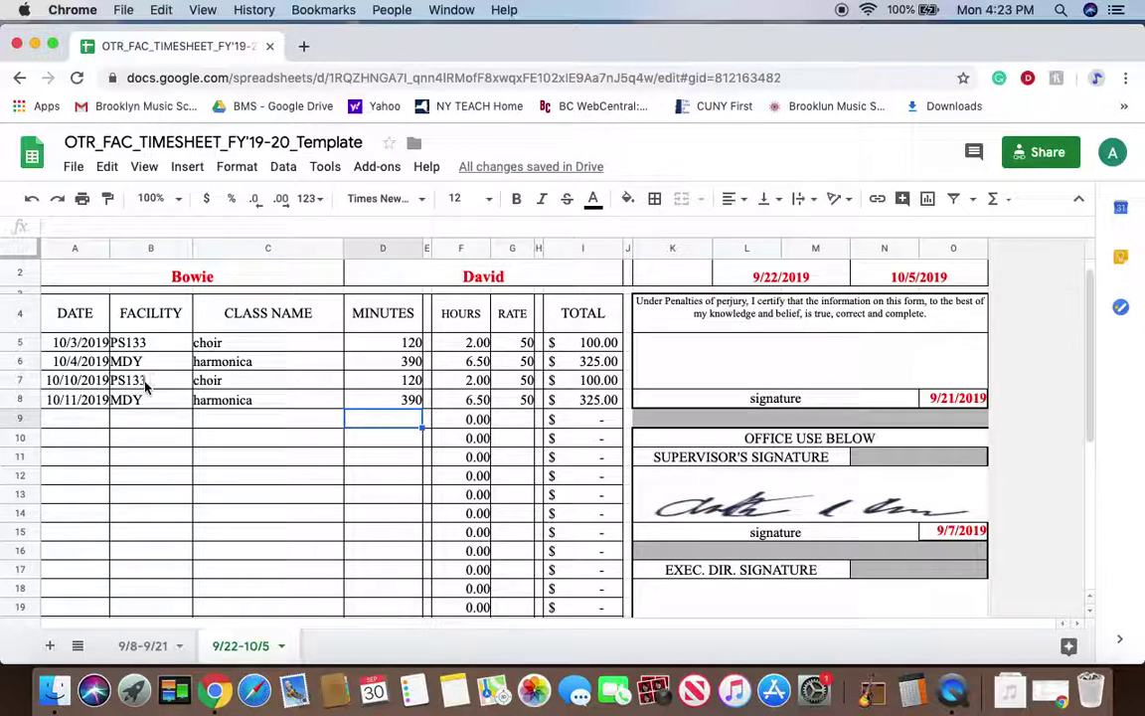
Clear the minutes of the choir entry in row 7.
click(79, 380)
click(393, 380)
key(Delete)
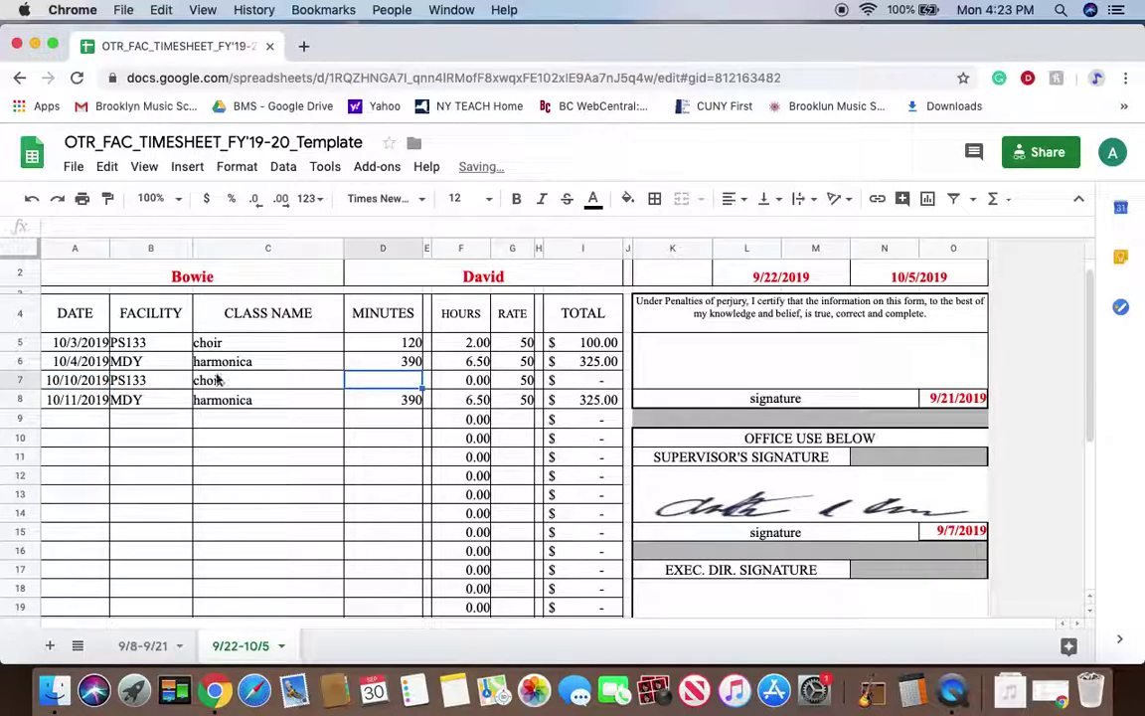
click(237, 567)
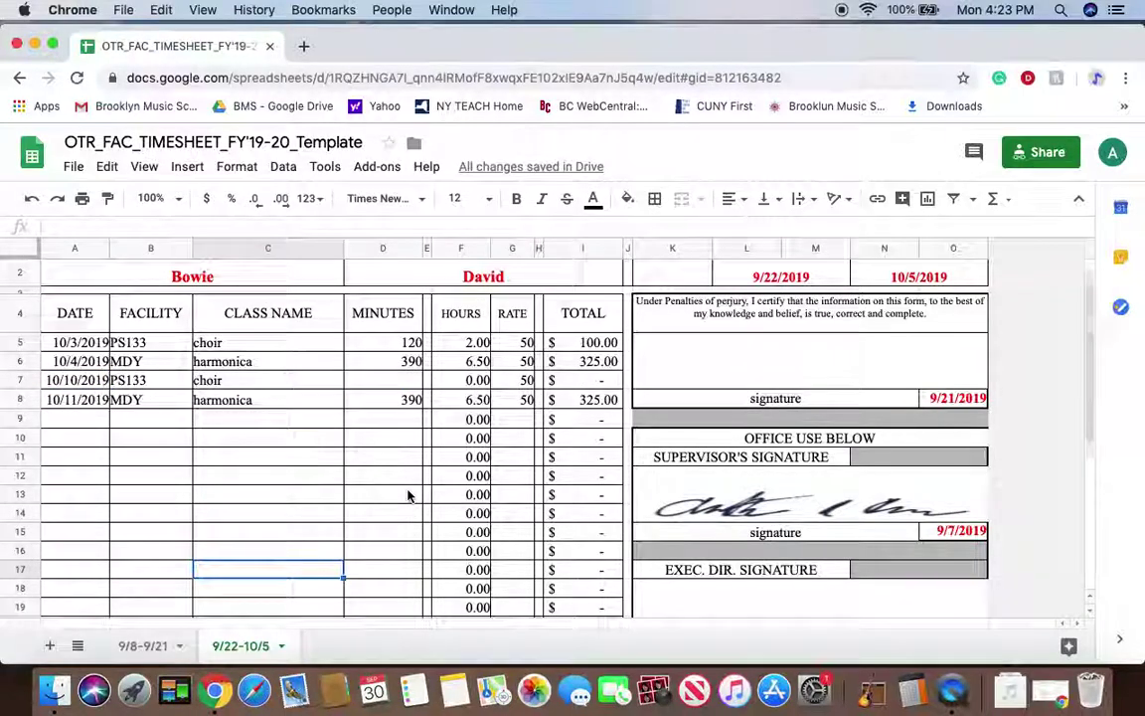
scroll(408, 494, down, 10)
scroll(408, 494, up, 12)
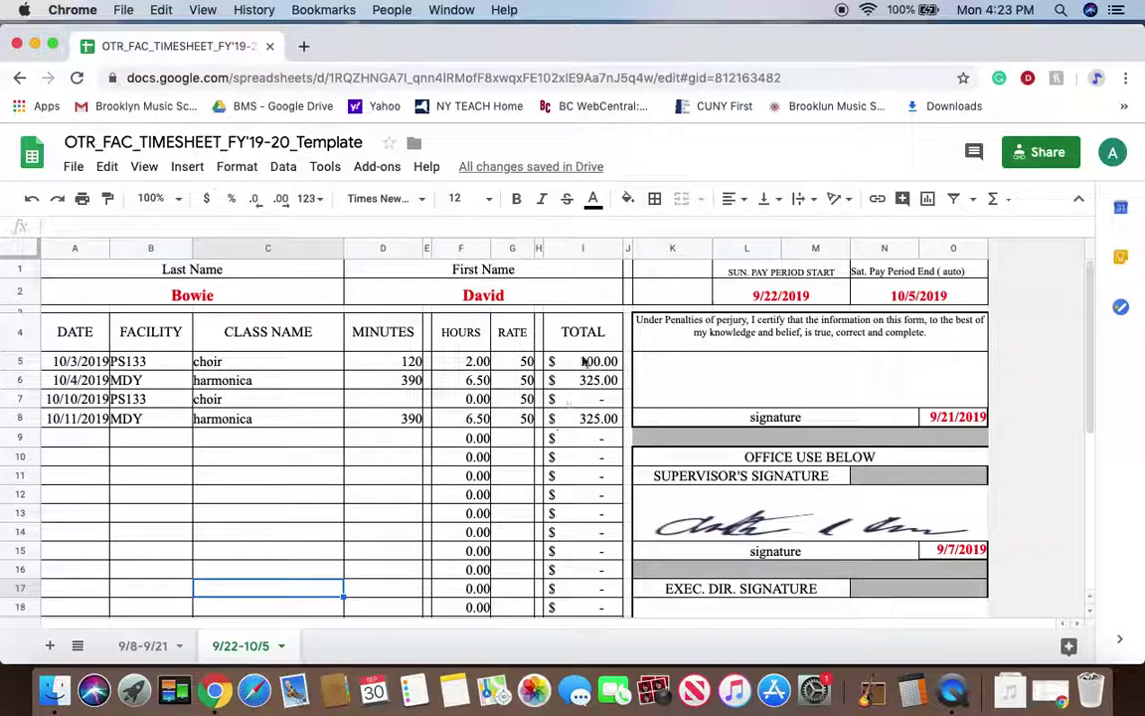
scroll(582, 388, down, 5)
scroll(581, 397, up, 5)
Clear the date, facility and class name of the row 7 entry.
click(88, 400)
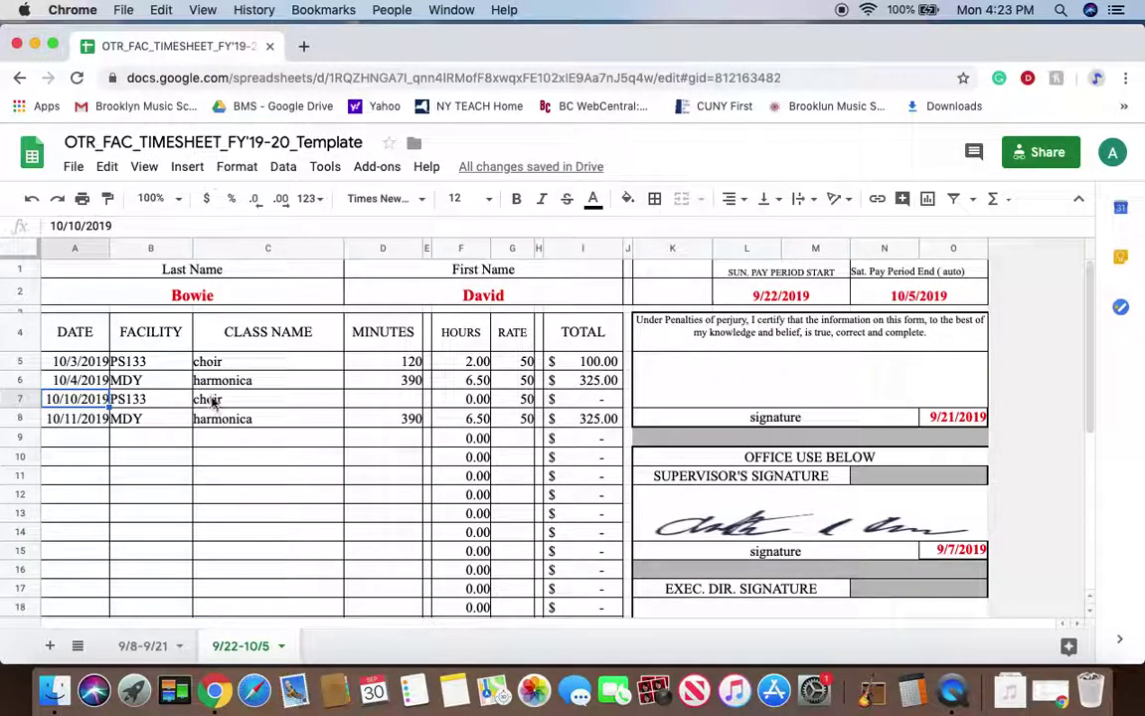
drag(226, 401, 225, 400)
key(Delete)
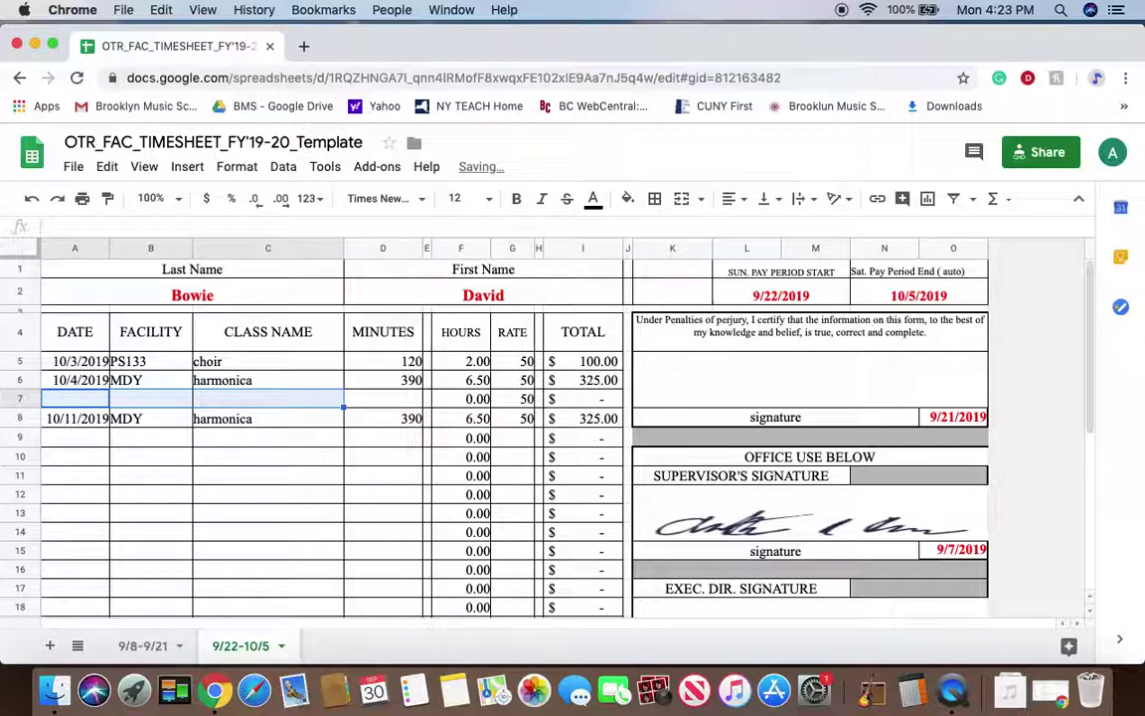
click(337, 482)
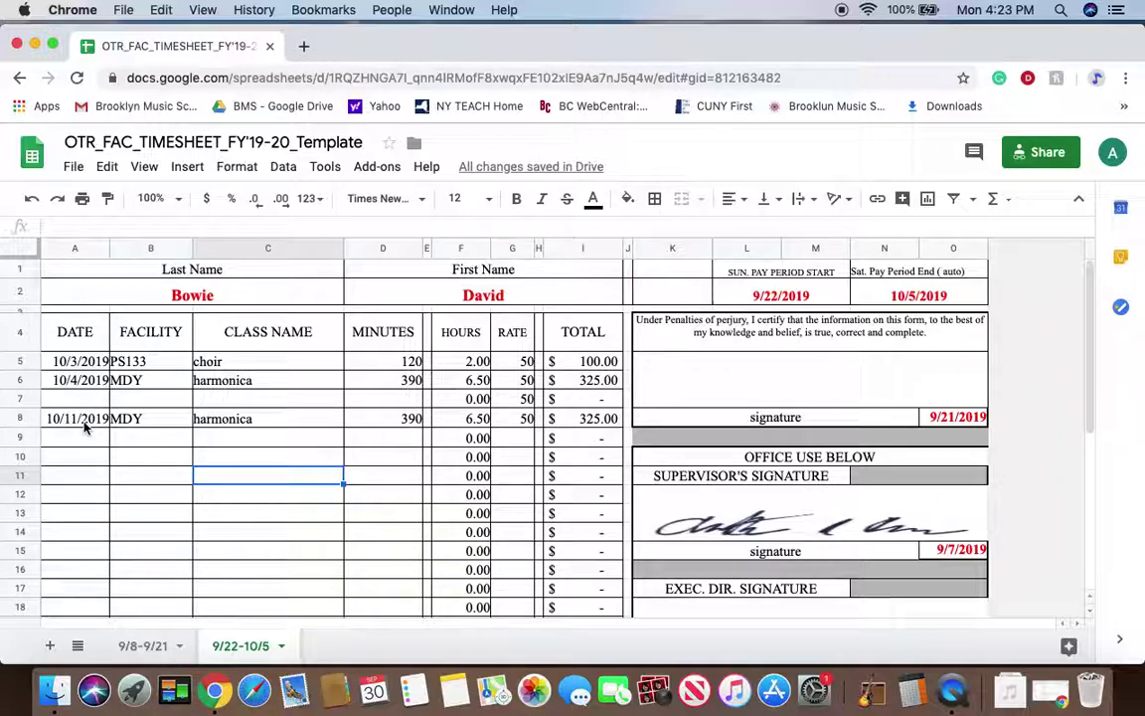
scroll(735, 453, down, 3)
scroll(734, 452, up, 3)
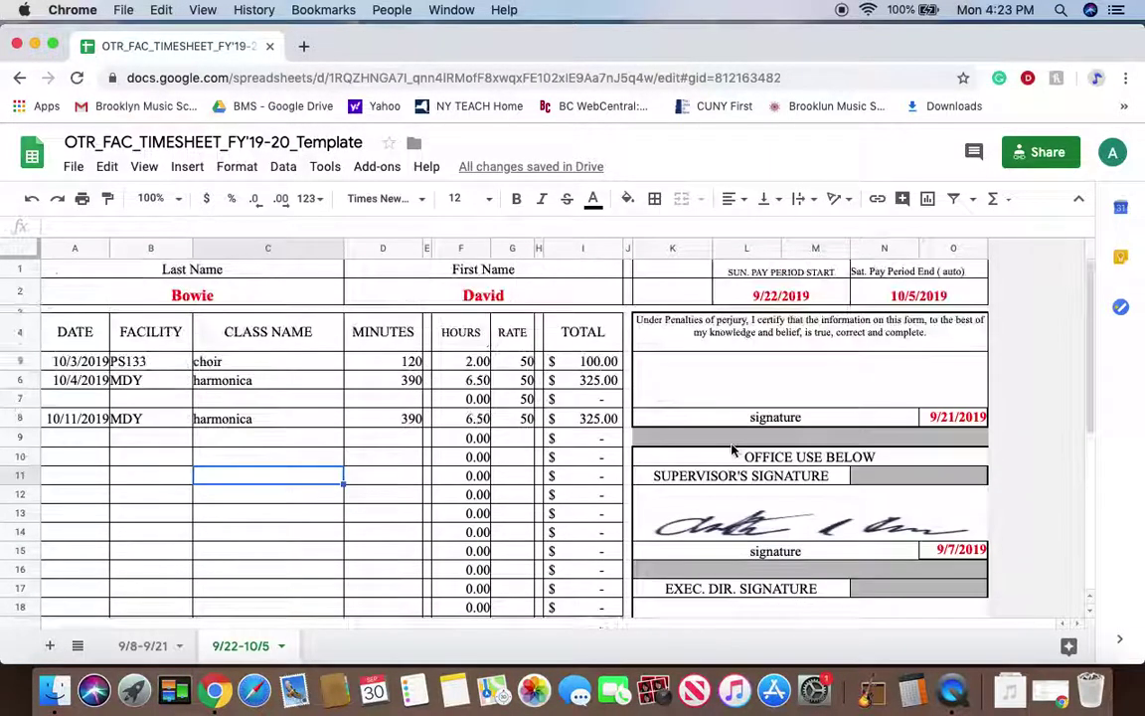
Duplicate the 9/22-10/5 timesheet and set the copy's pay period start to 10/6/2019.
click(278, 645)
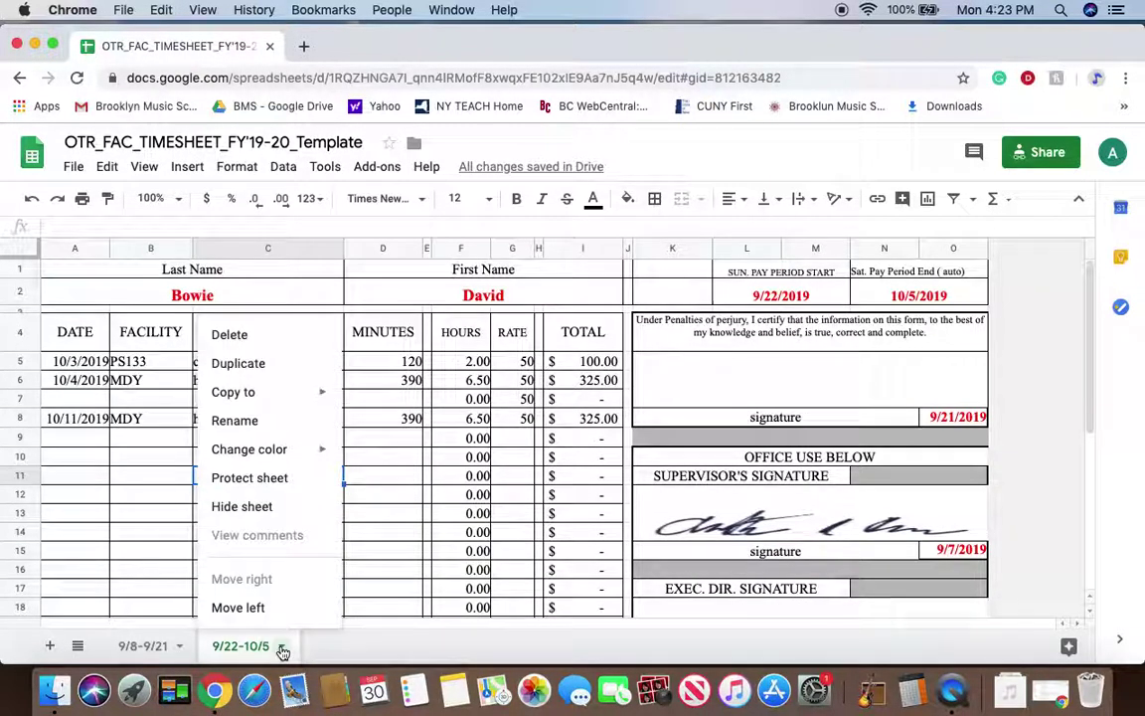
click(276, 365)
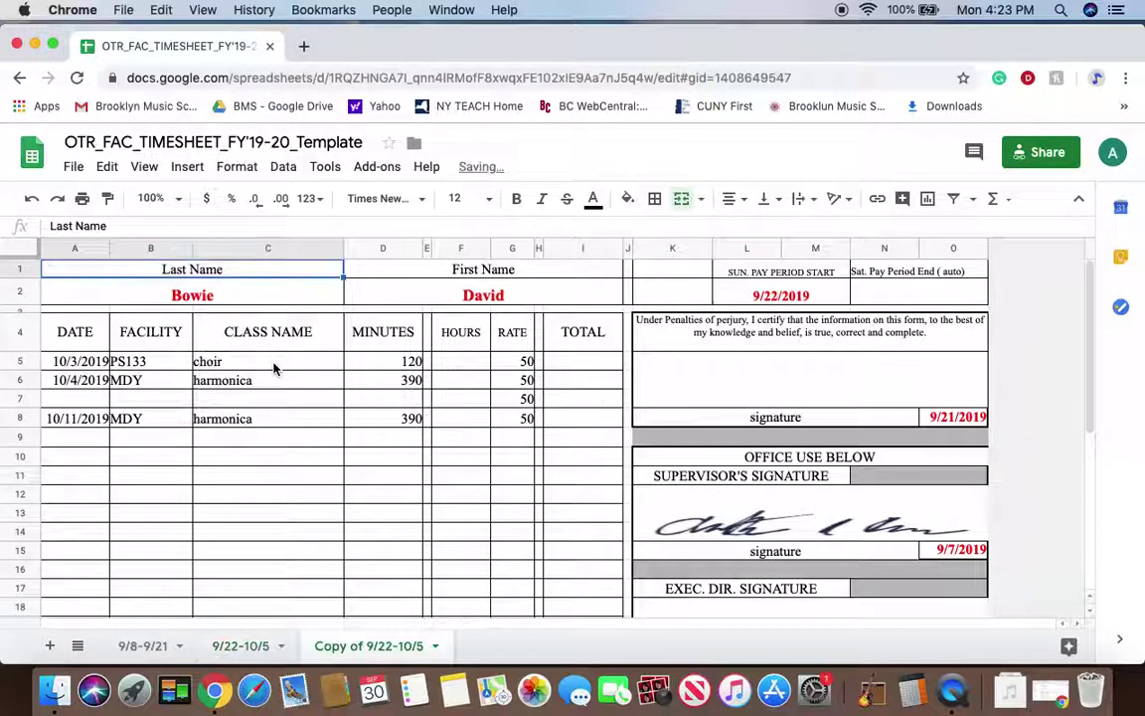
double_click(782, 292)
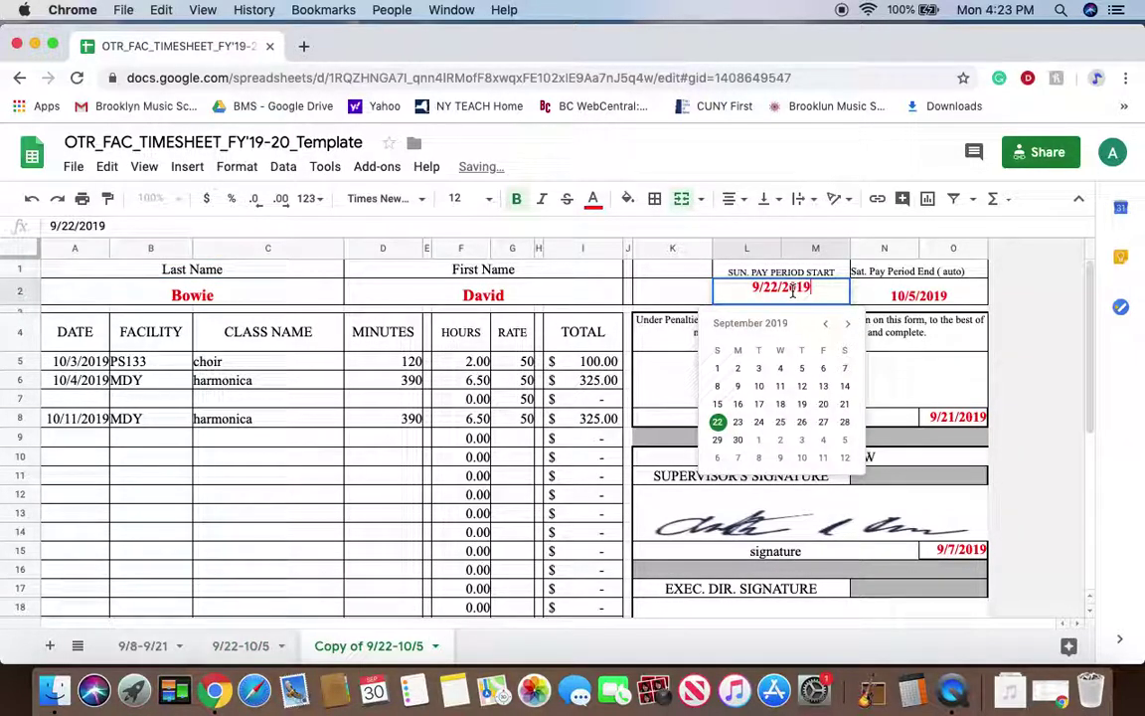
click(717, 458)
Rename the duplicated timesheet as 10/6-10/19.
click(434, 646)
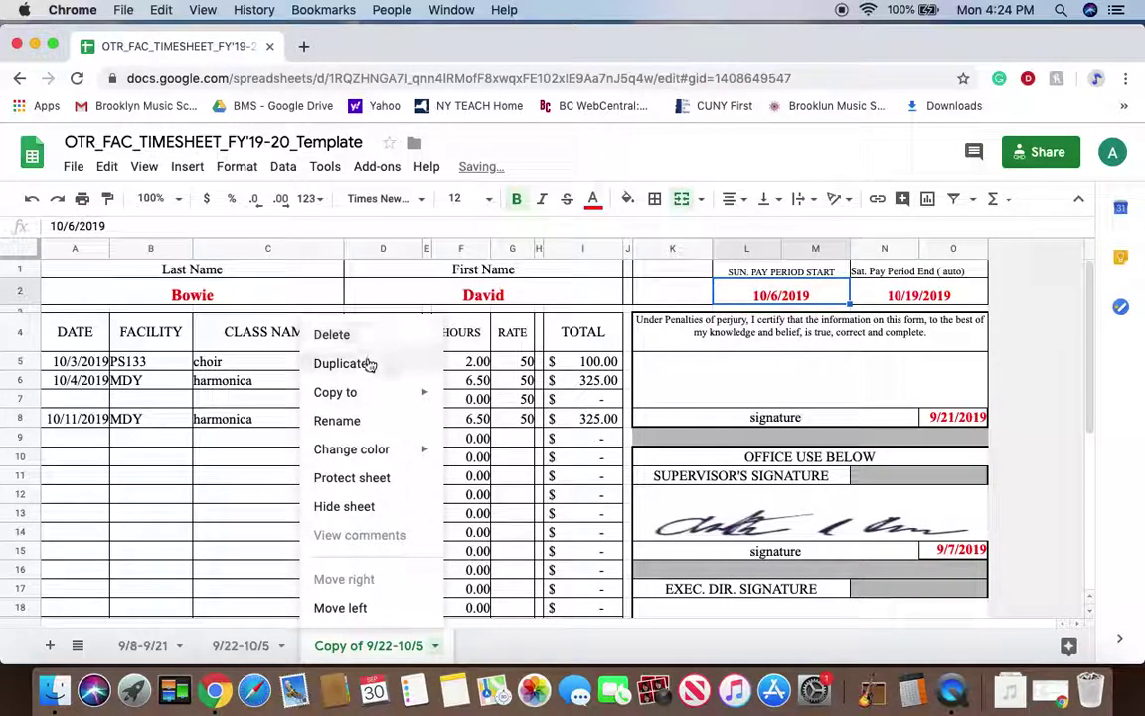
click(335, 420)
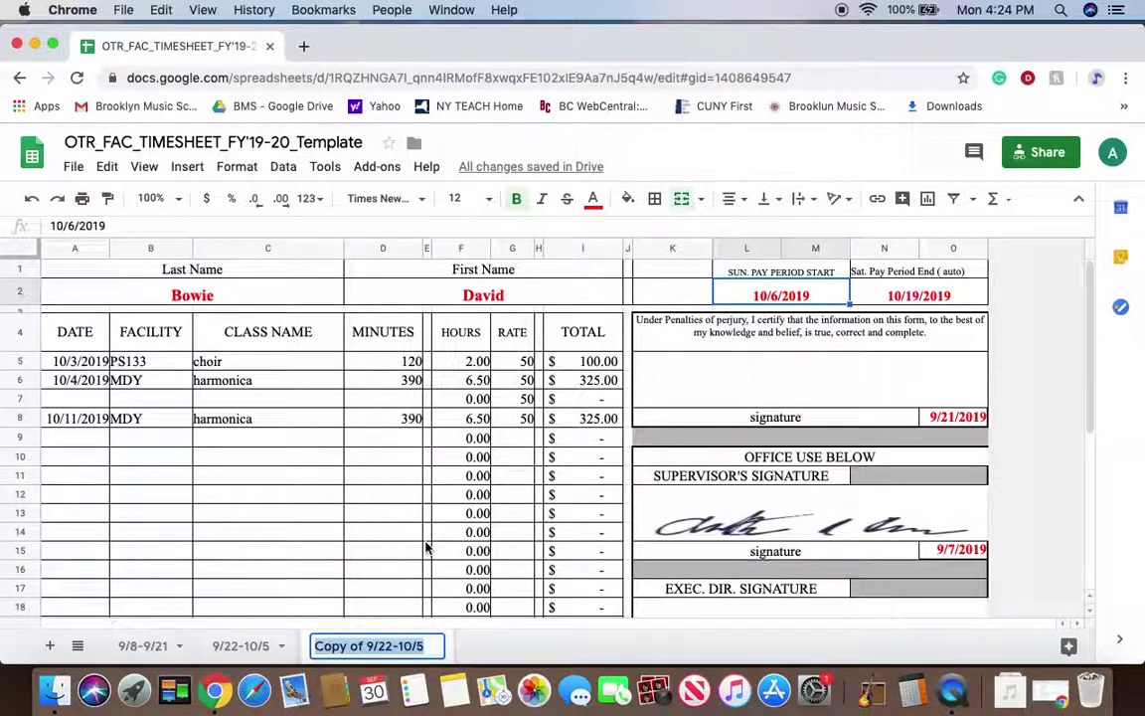
text(10/)
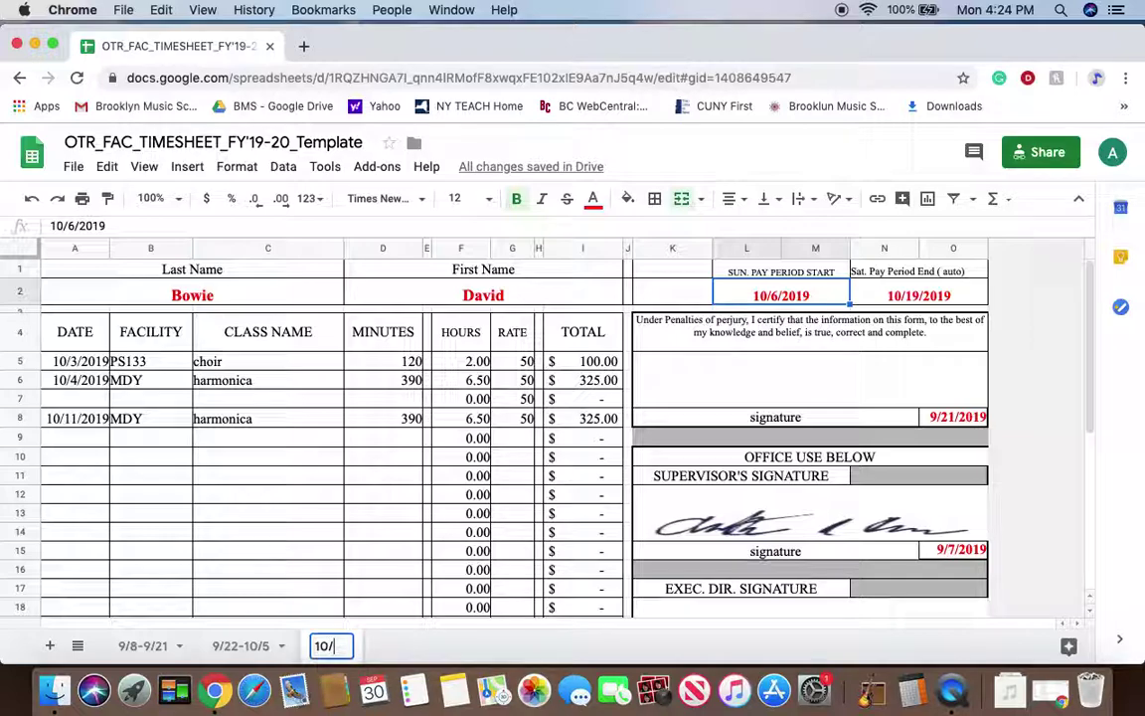
text(6-)
text(10/)
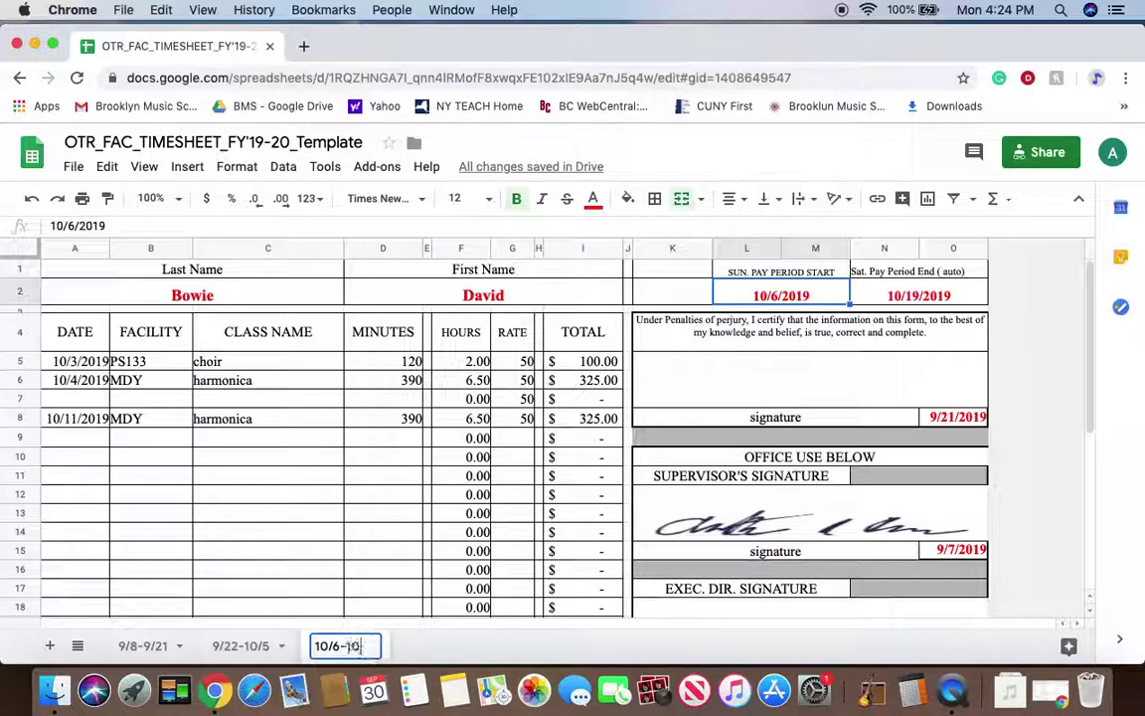
text(19)
key(Return)
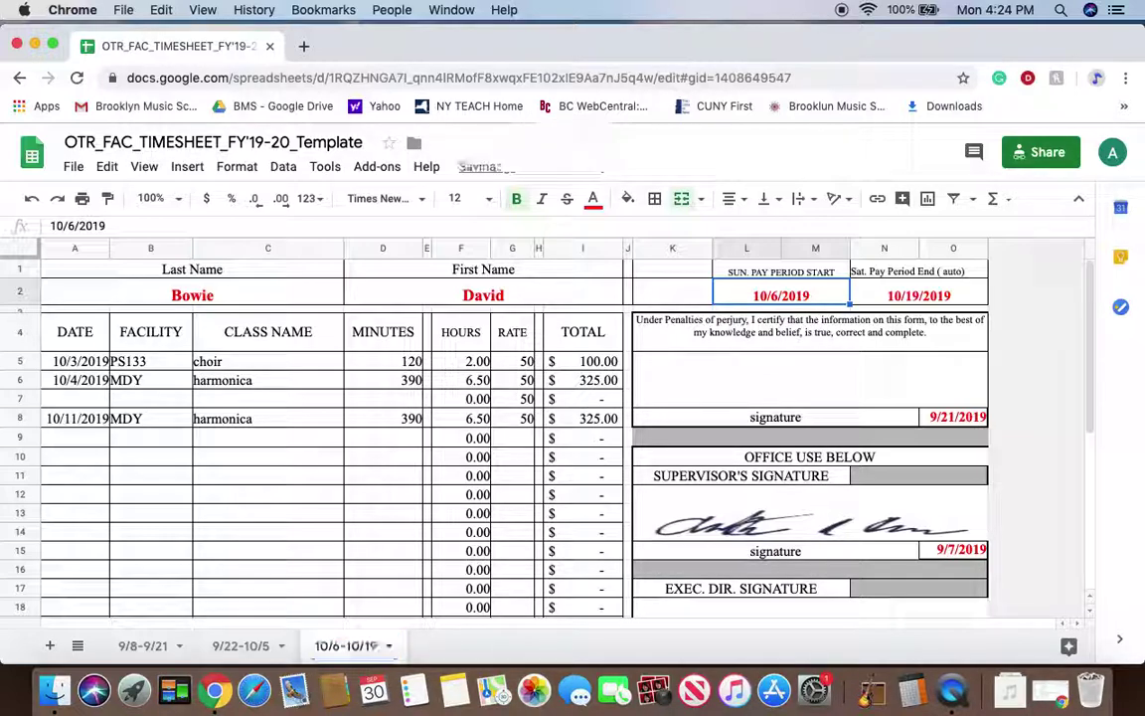
Set the dates of the entries in rows 5, 6 and 8 to 10/17/2019, 10/18/2019 and 10/25/2019.
double_click(57, 367)
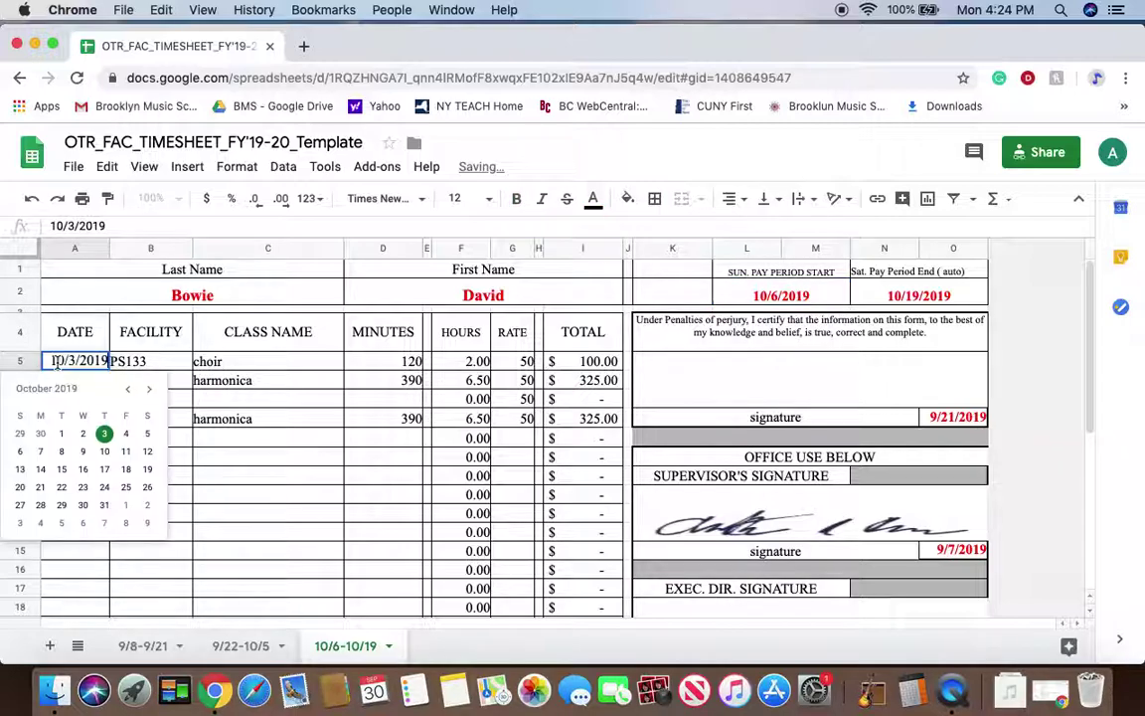
click(105, 471)
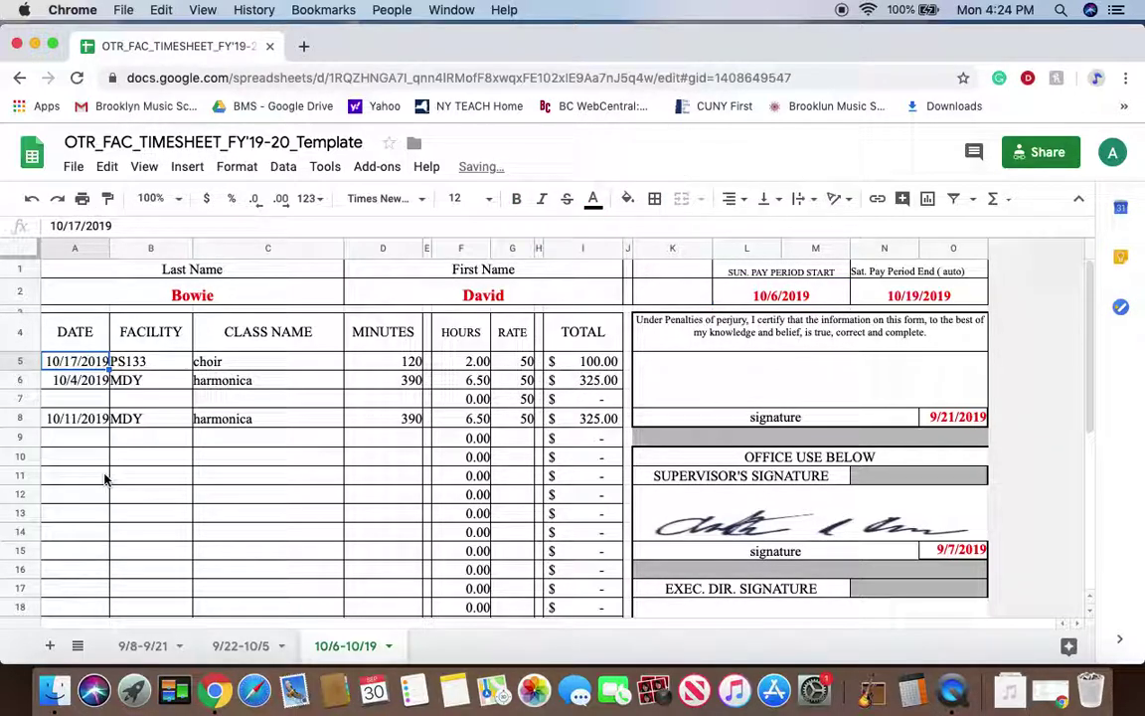
key(Down)
key(Return)
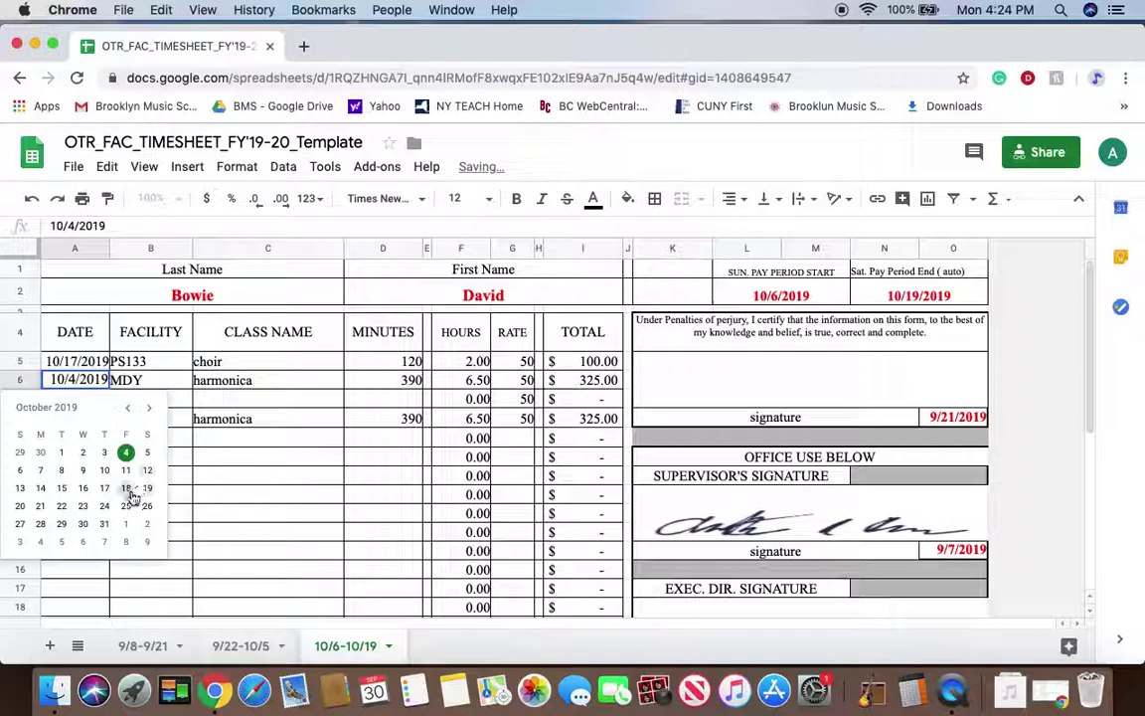
click(126, 488)
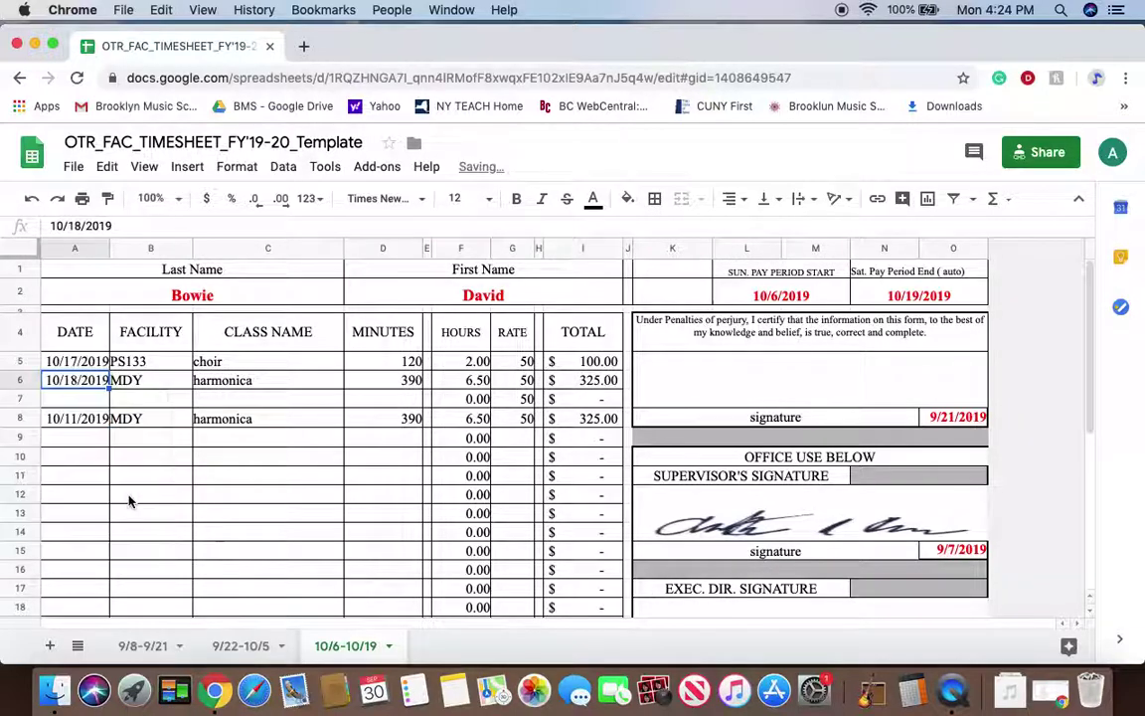
double_click(85, 418)
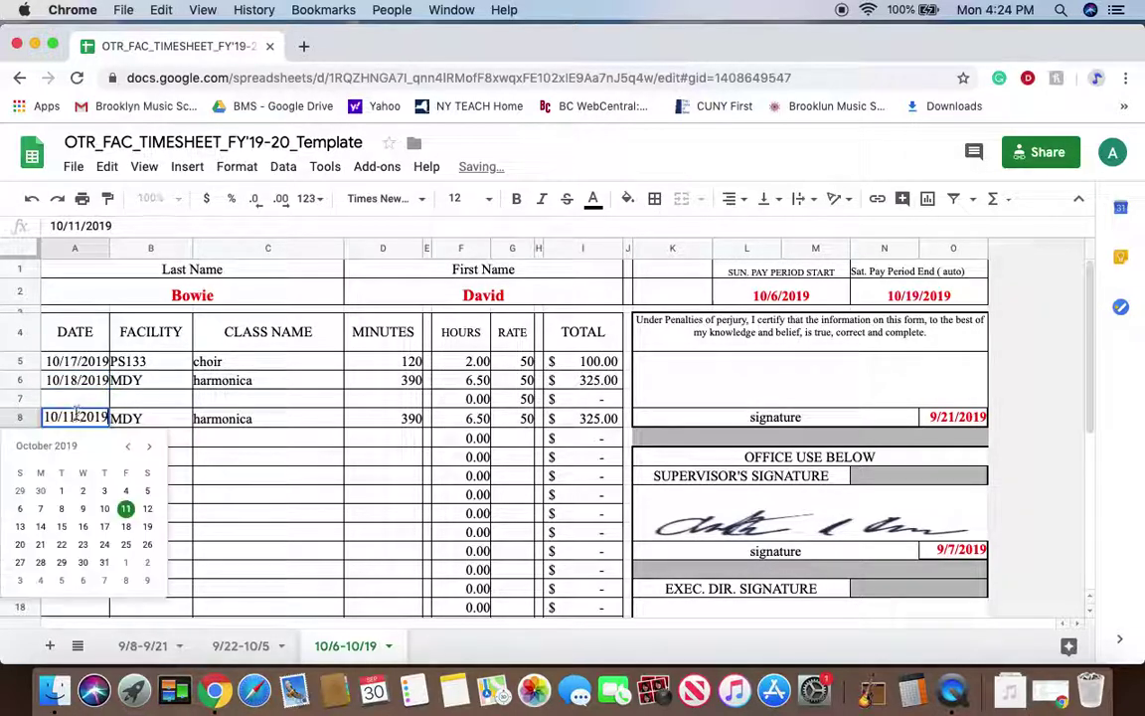
click(124, 545)
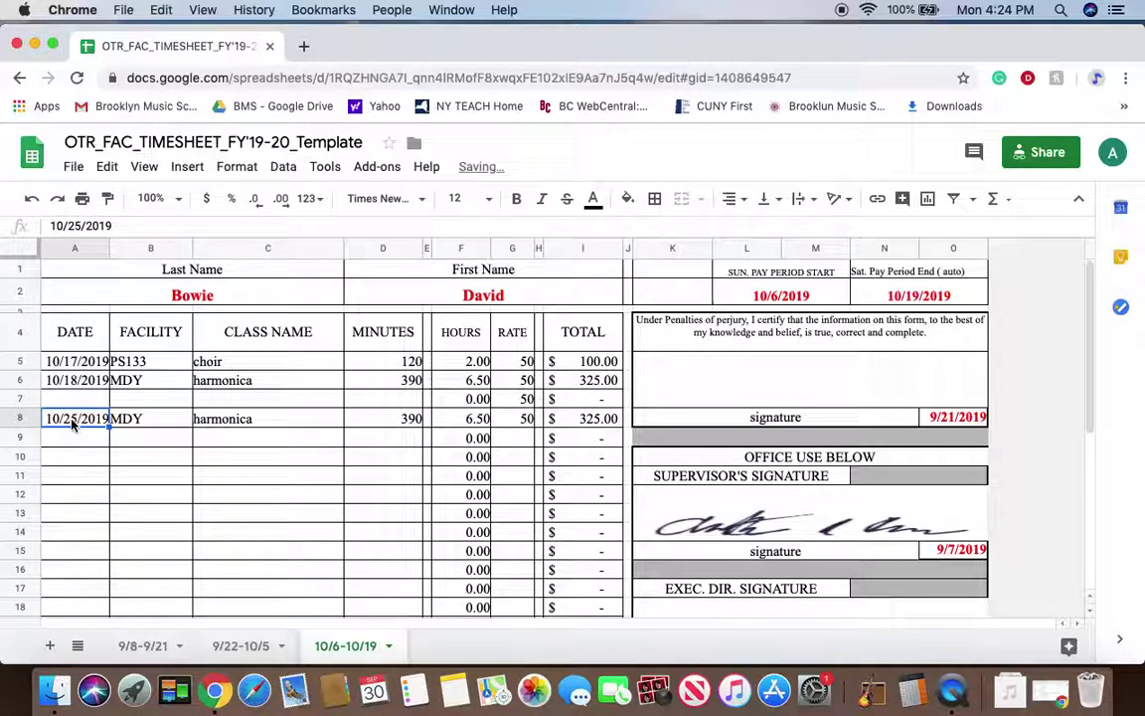
Copy the date, facility and class name from row 5 into row 7 and set the row 7 date to 10/24/2019.
click(85, 360)
shift+click(300, 361)
key(ctrl+c)
click(84, 398)
key(ctrl+v)
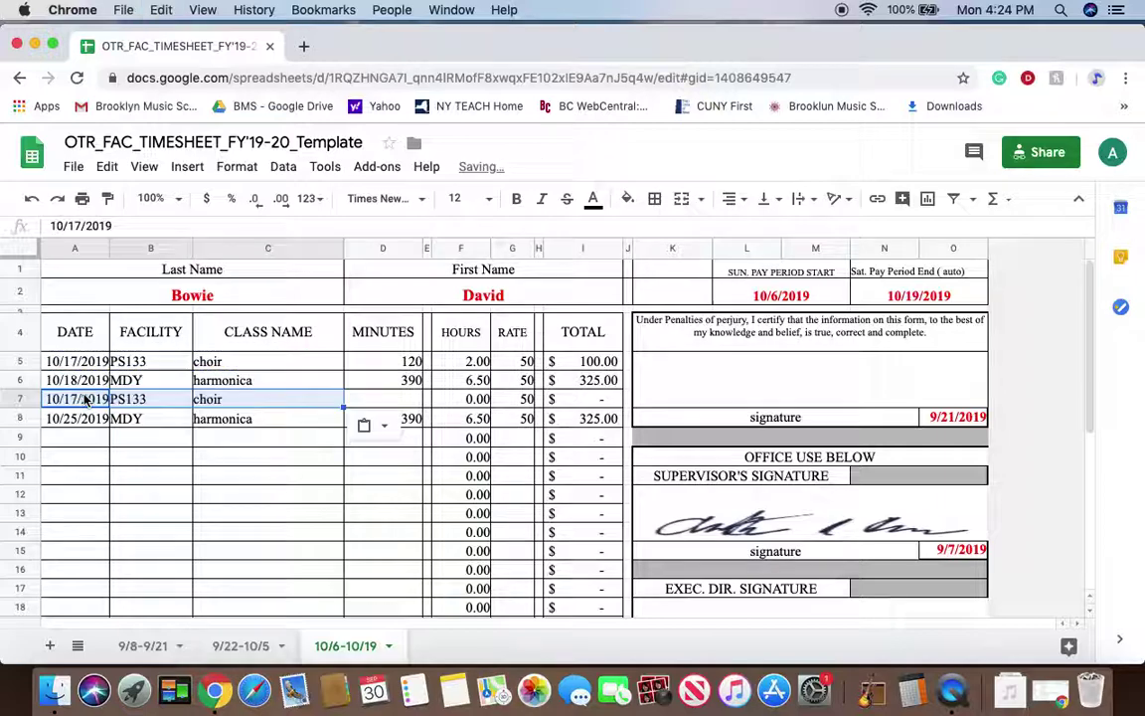
double_click(91, 400)
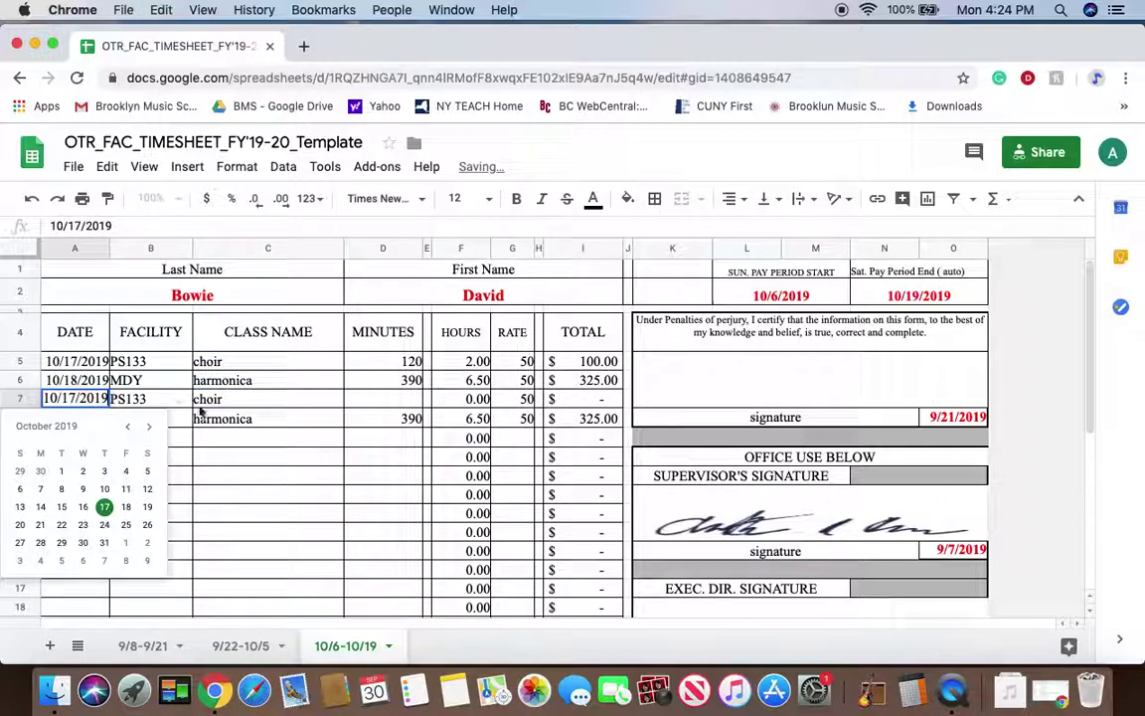
click(103, 531)
click(274, 516)
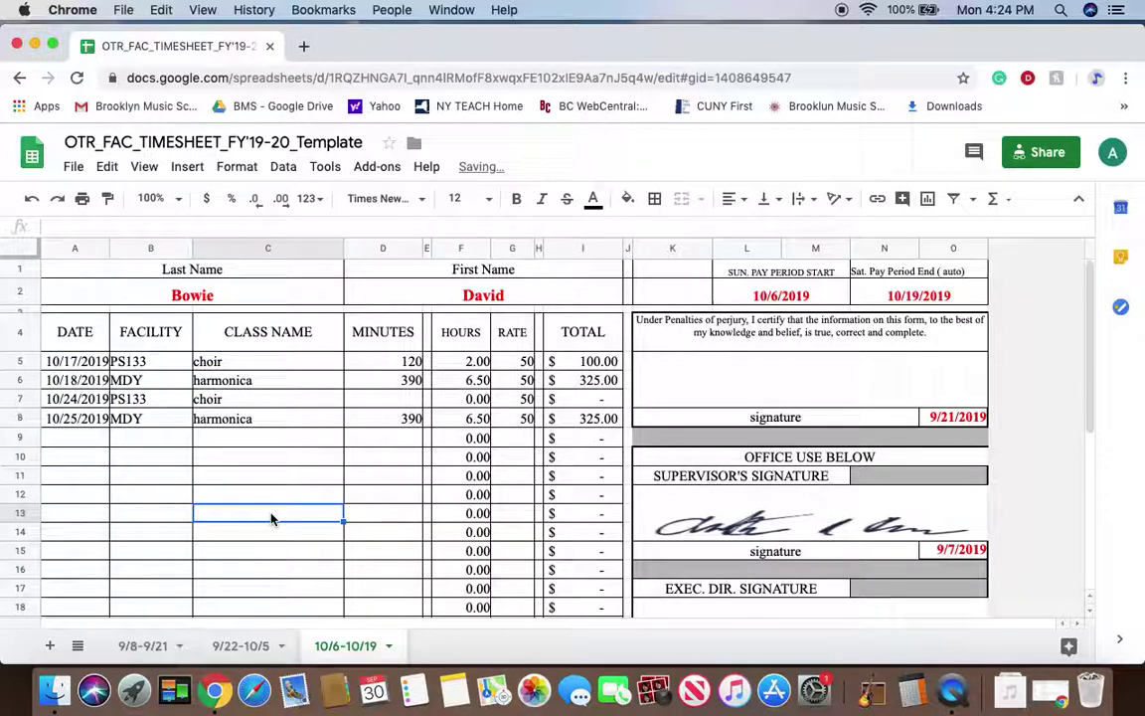
Enter 120 minutes for the choir entry in row 7.
click(401, 396)
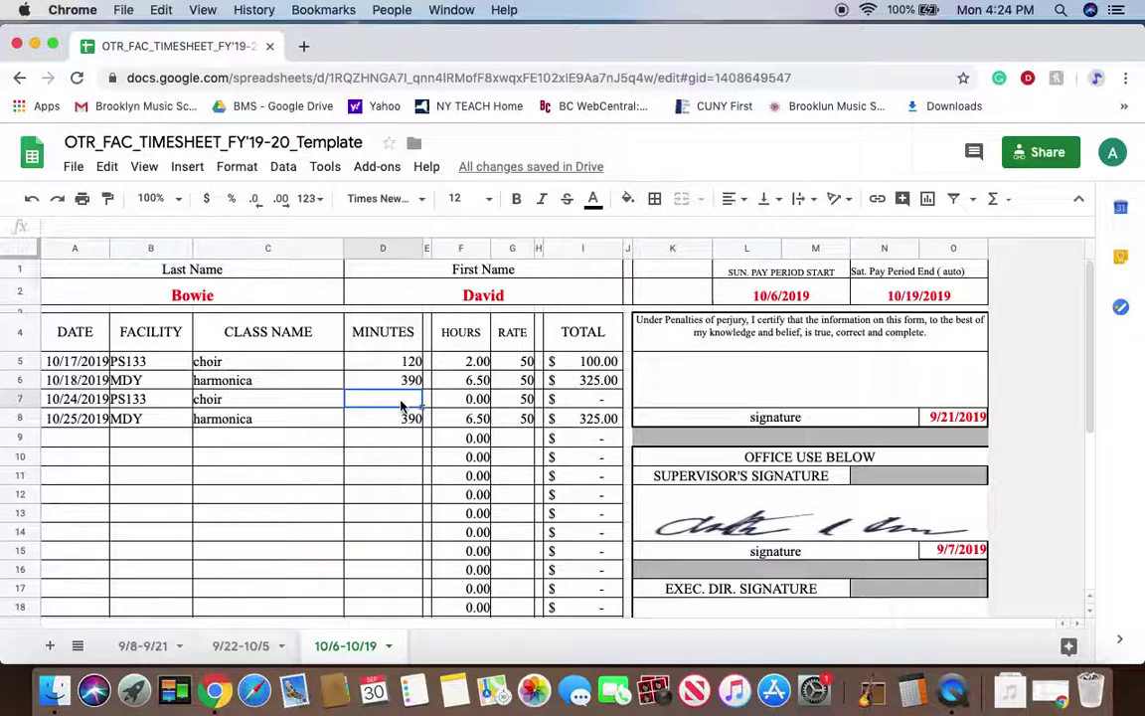
text(120)
key(Return)
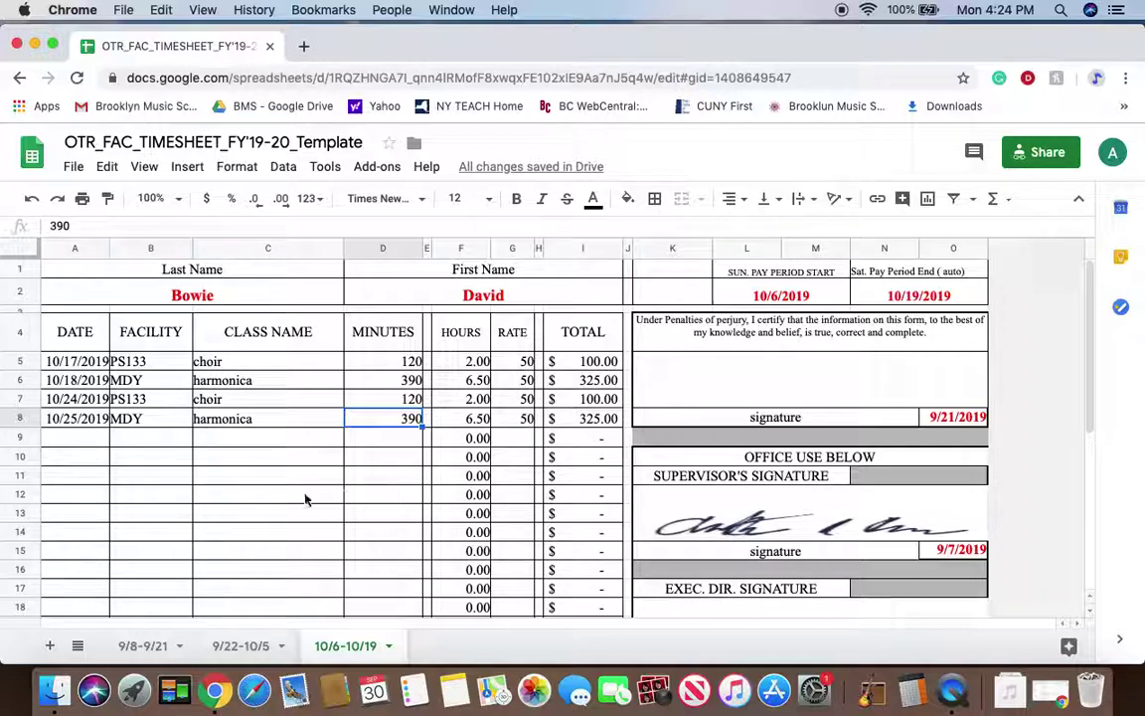
scroll(306, 498, down, 1)
scroll(306, 499, up, 1)
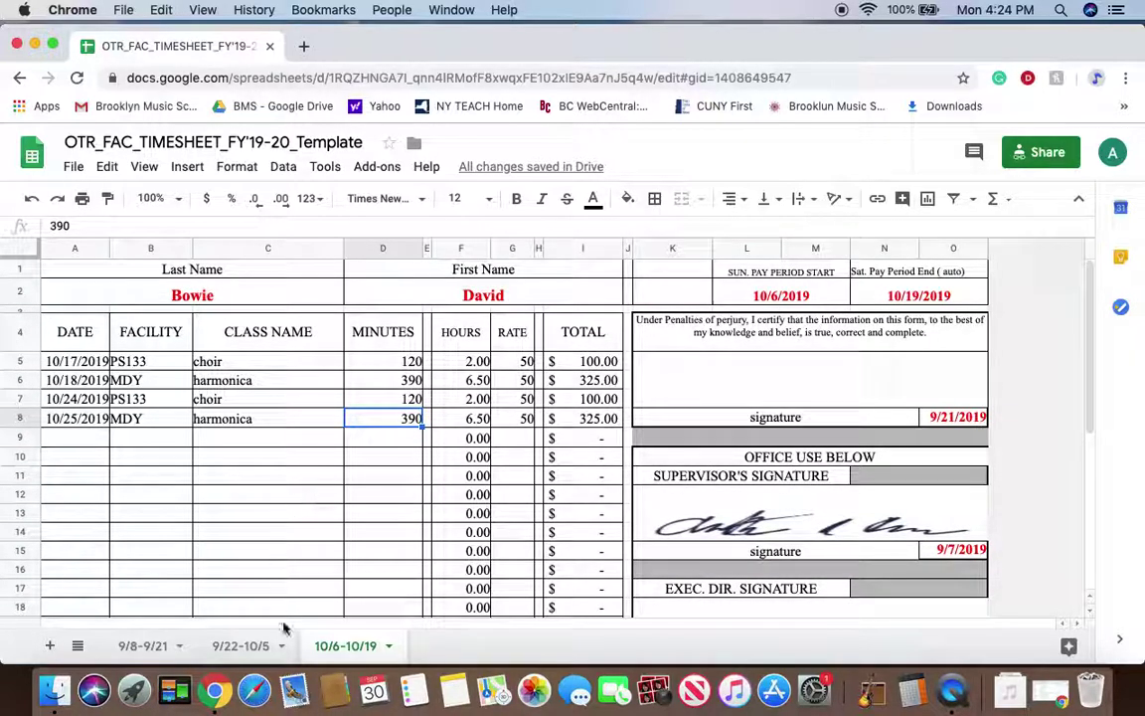